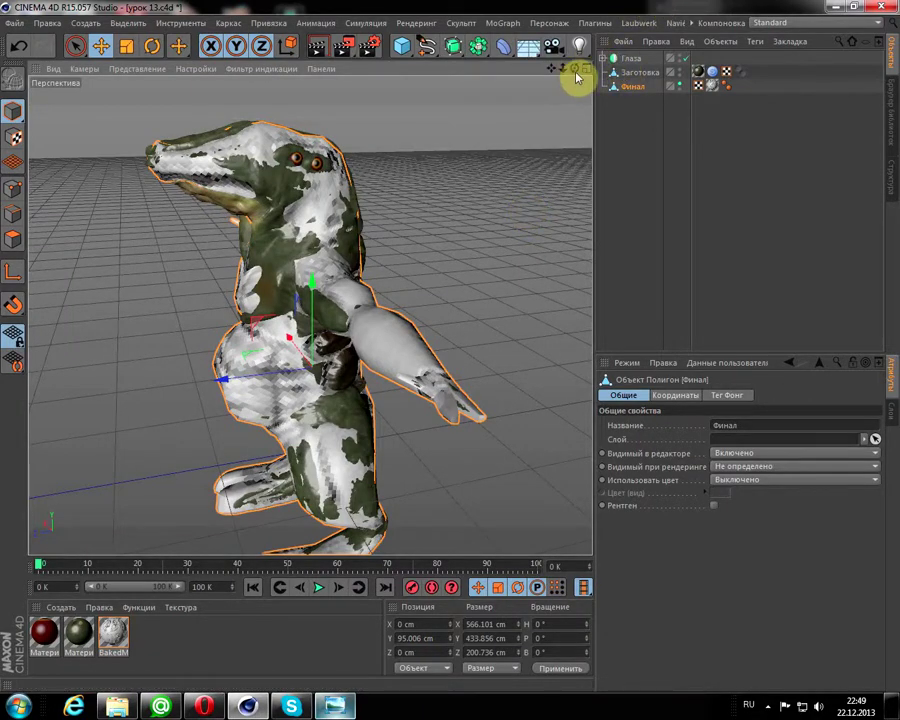
Orbit around the crocodile and briefly look at the sculpting project folder
mouse_move(577, 76)
left_mouse_down()
mouse_move(607, 90)
mouse_move(603, 84)
left_mouse_up()
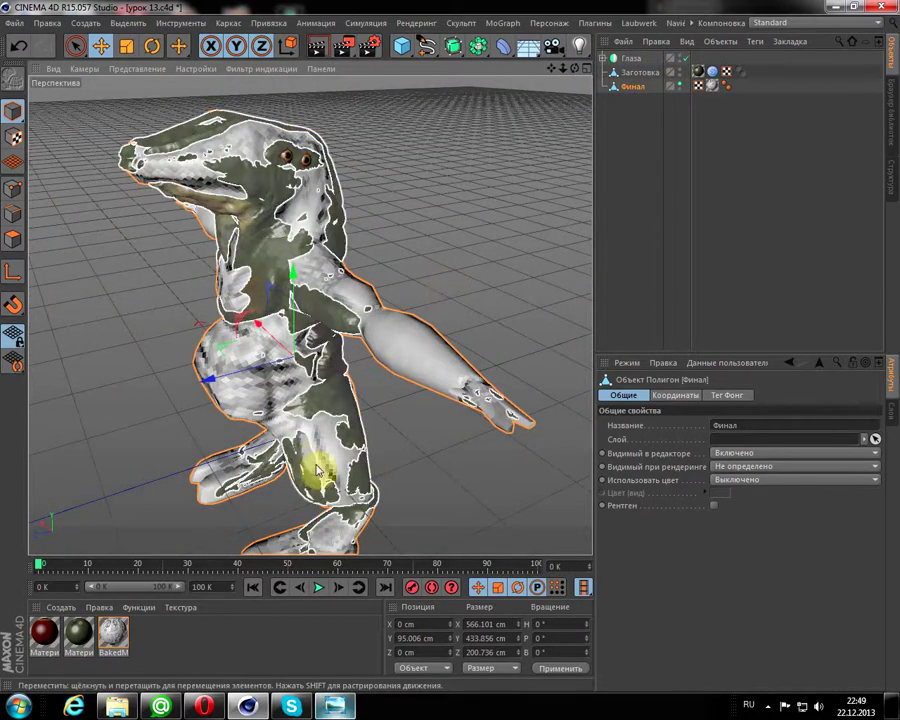
left_click(117, 706)
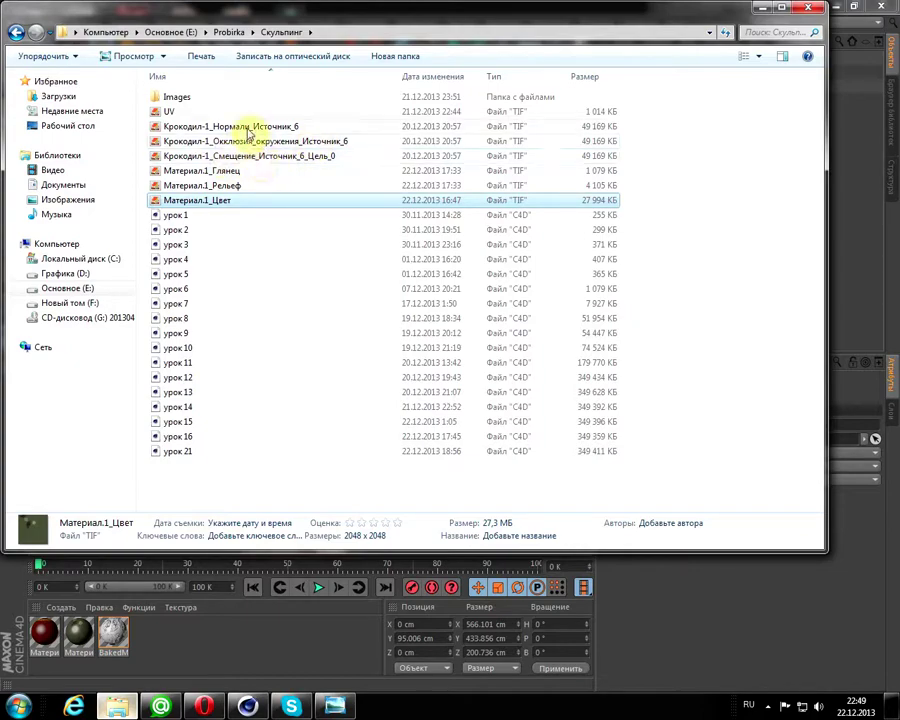
left_click(762, 9)
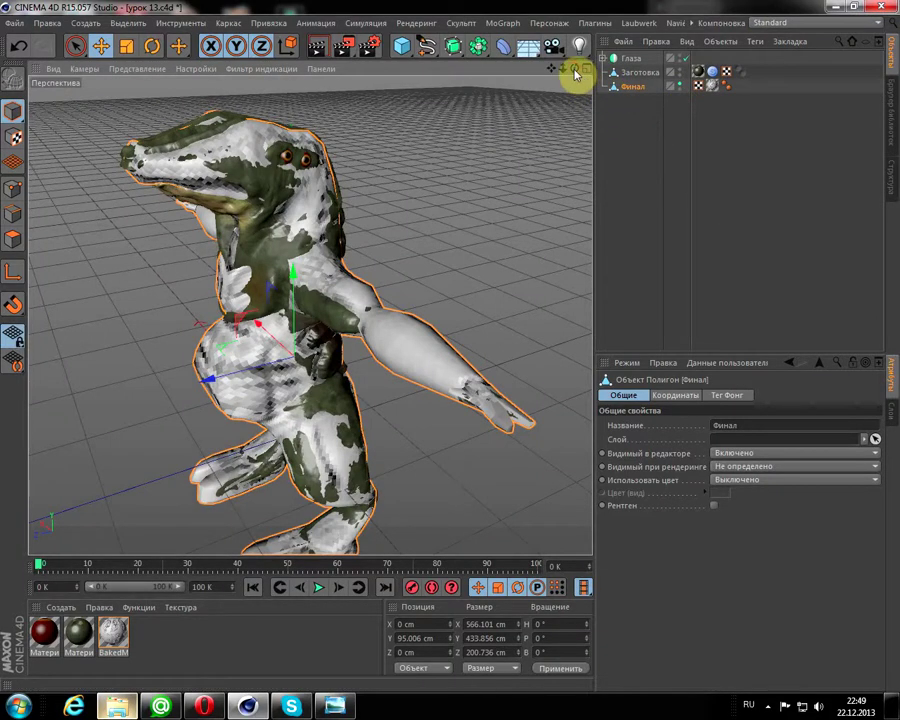
left_click_drag(576, 70, 577, 50)
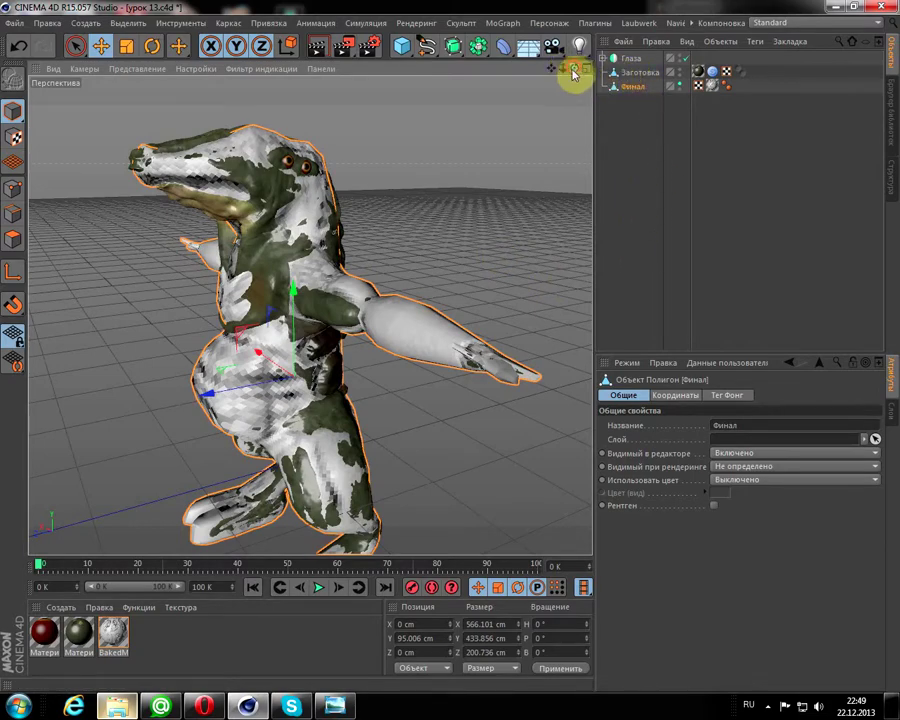
left_click_drag(575, 73, 662, 90)
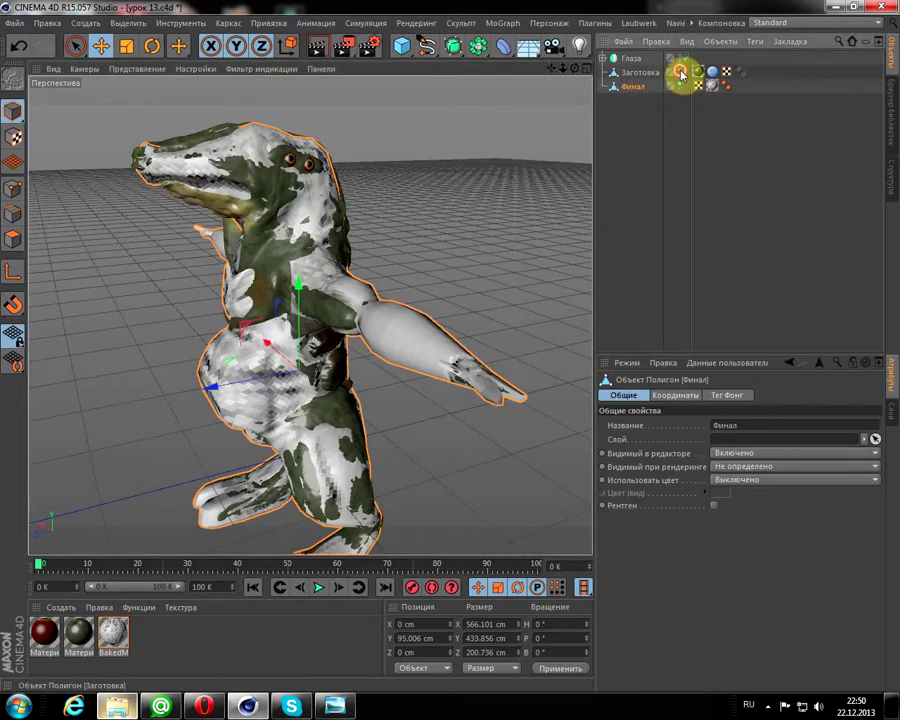
Hide the Заготовка sculpt in the viewport and orbit to inspect the model
left_click(681, 71)
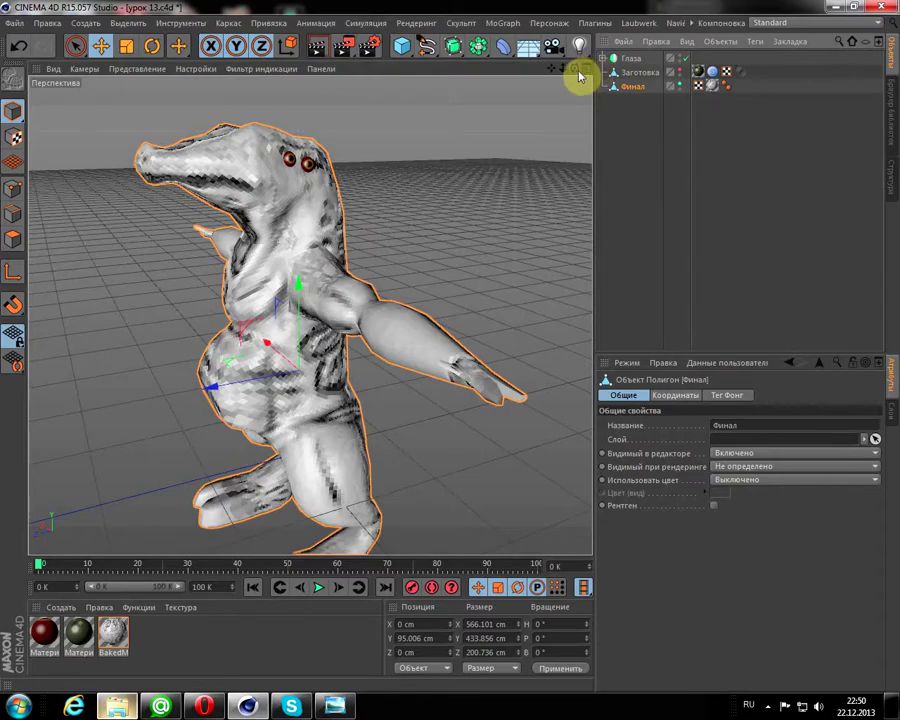
mouse_move(579, 75)
left_mouse_down()
mouse_move(298, 72)
mouse_move(629, 70)
mouse_move(321, 76)
left_mouse_up()
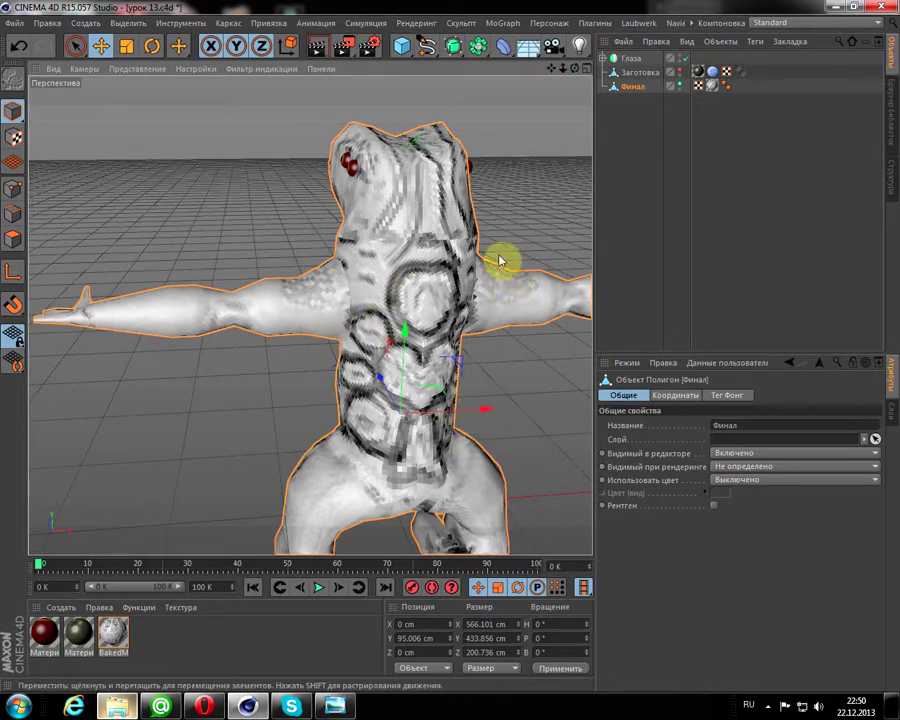
left_click_drag(577, 75, 645, 80)
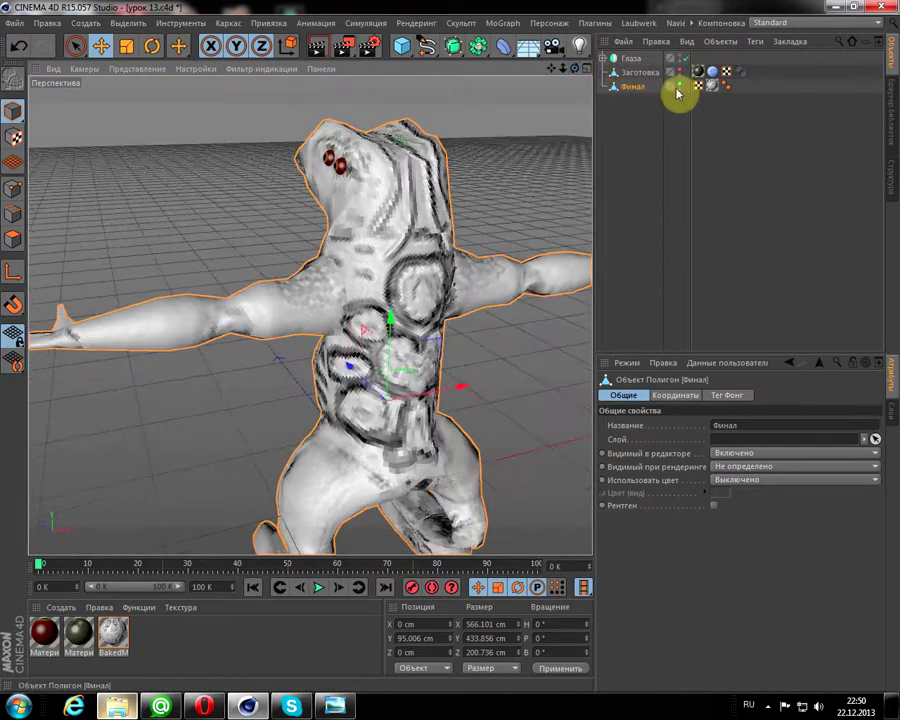
Hide the Финал mesh, show Заготовка again, and orbit around the green crocodile
left_click(680, 85)
left_click(680, 85)
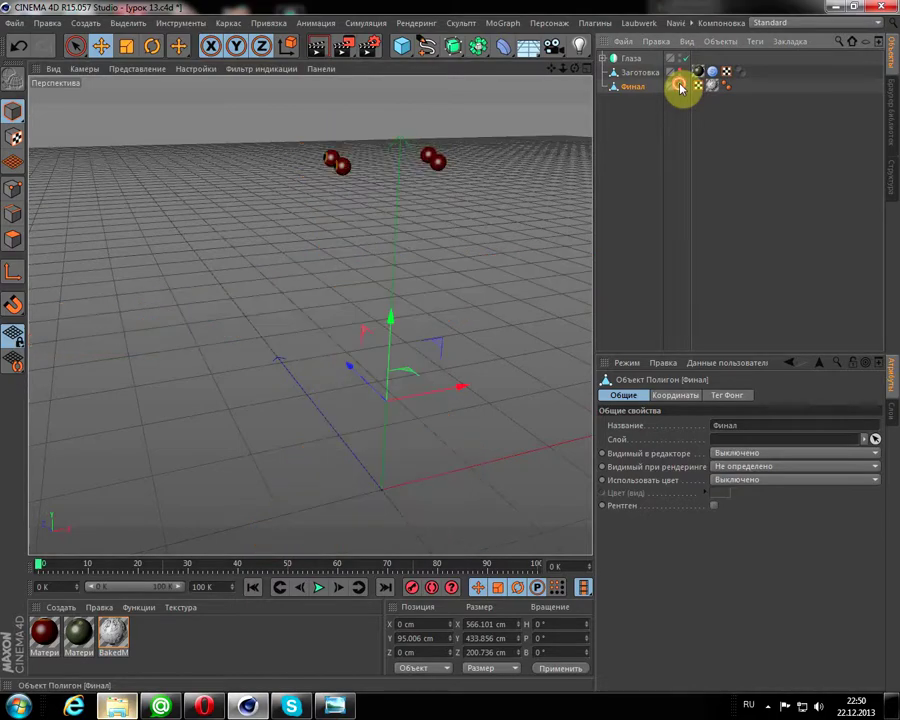
left_click(680, 72)
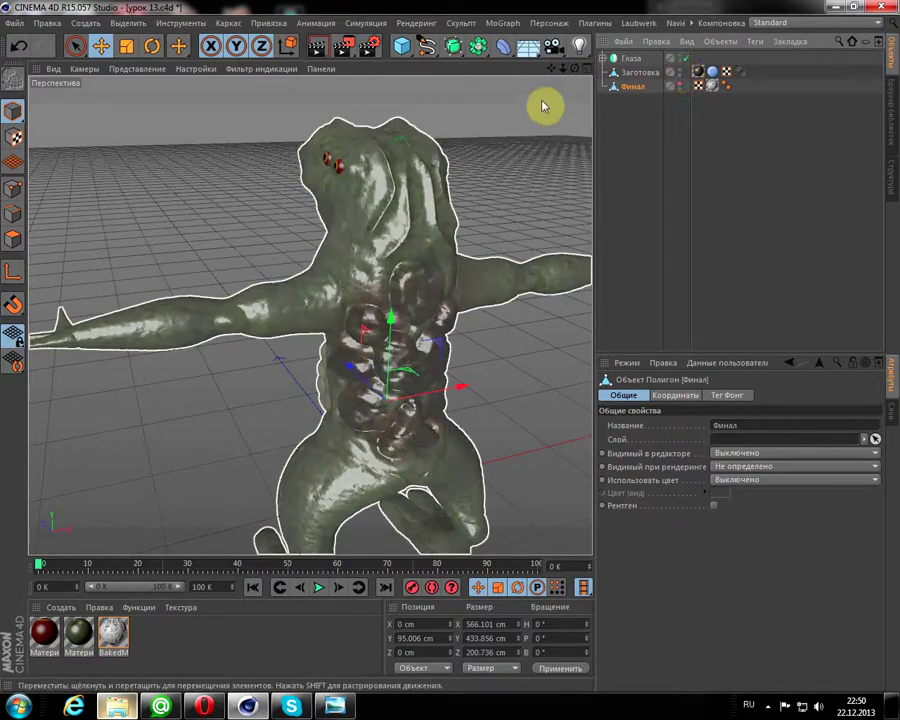
mouse_move(578, 73)
left_mouse_down()
mouse_move(860, 40)
mouse_move(884, 76)
mouse_move(556, 75)
mouse_move(330, 257)
left_mouse_up()
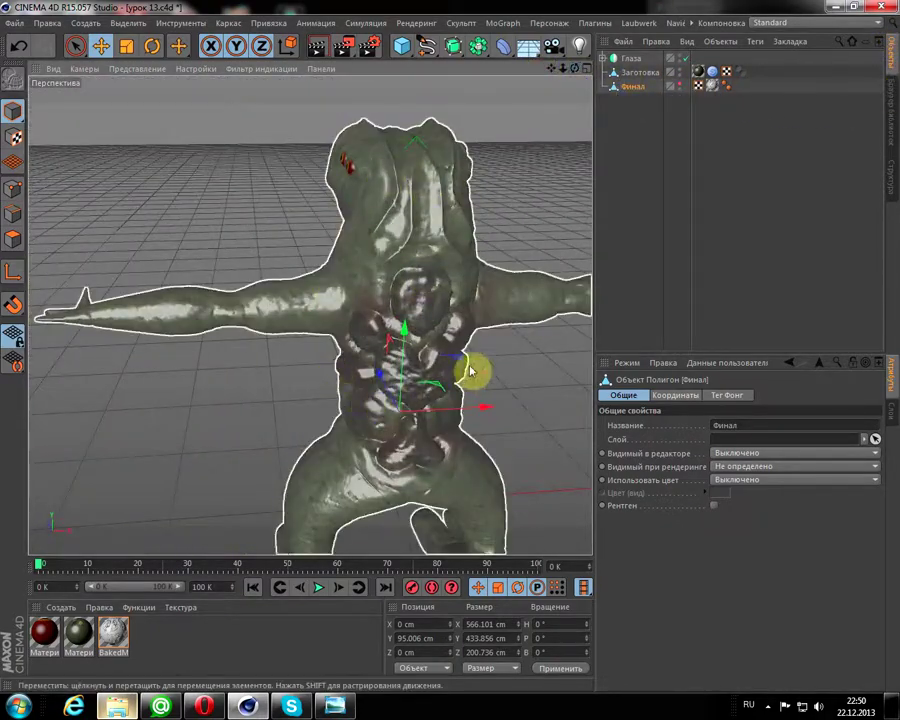
left_click_drag(575, 74, 668, 122)
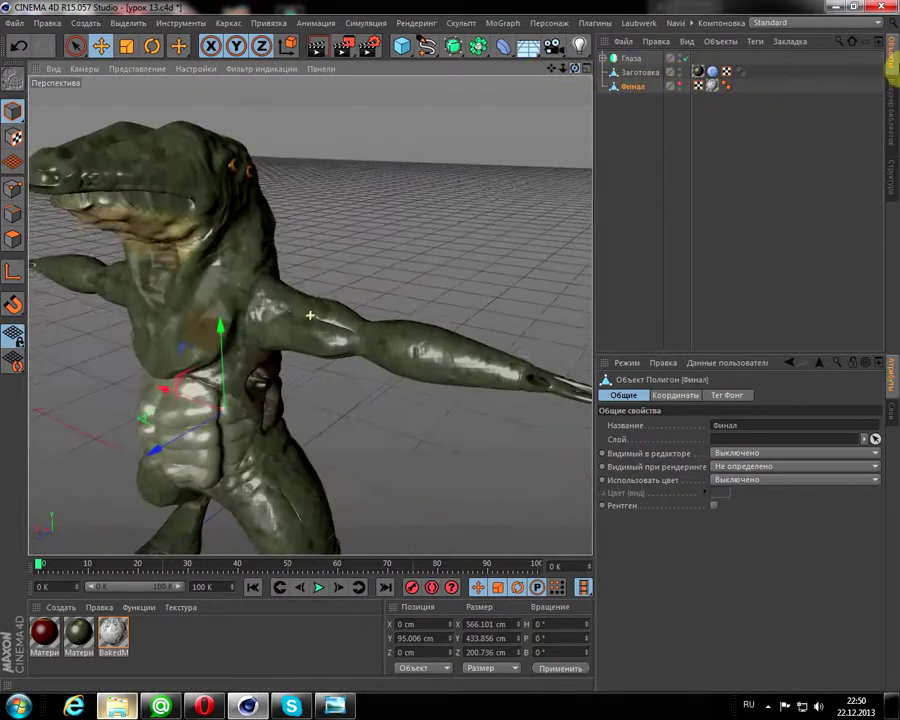
mouse_move(279, 327)
left_mouse_down("alt")
mouse_move(240, 287)
mouse_move(526, 44)
mouse_move(335, 322)
left_mouse_up("alt")
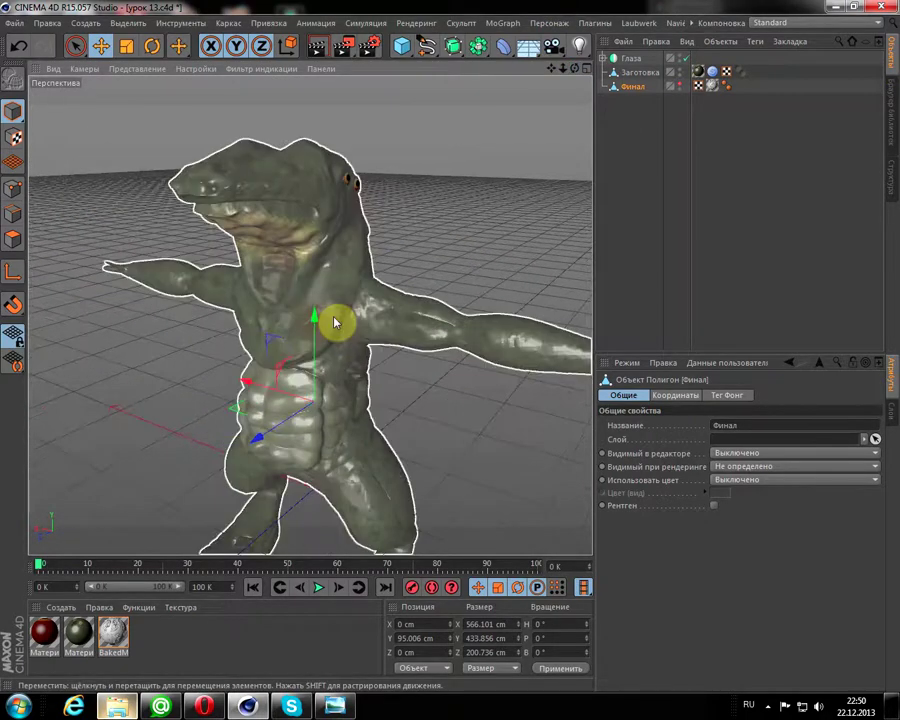
Hide the Заготовка sculpt and make the grey Финал mesh visible again
left_click(630, 72)
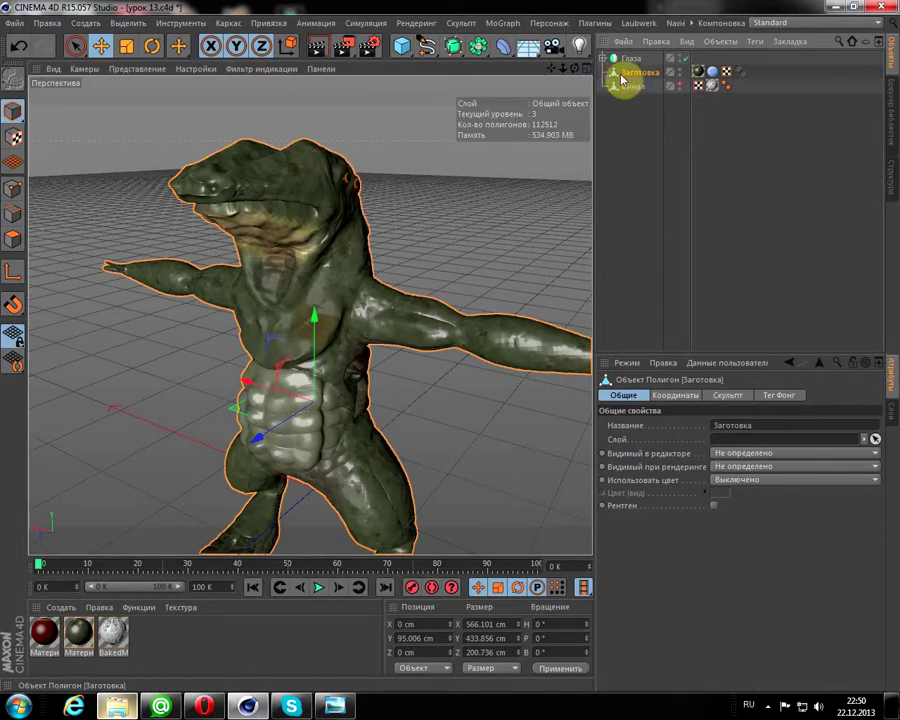
left_click(679, 73)
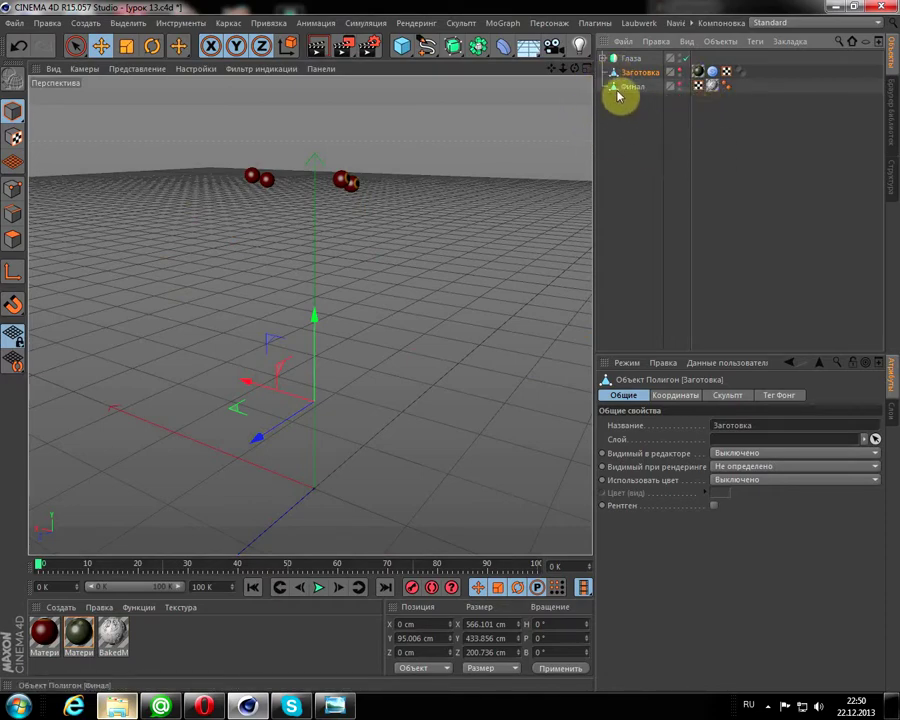
left_click(679, 87)
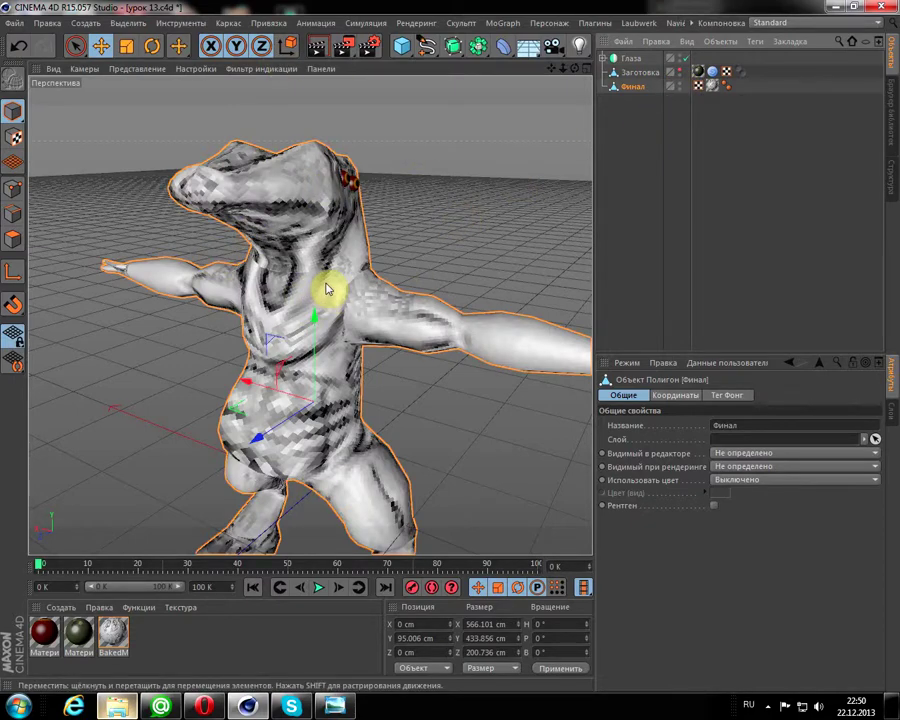
mouse_move(553, 68)
left_mouse_down()
mouse_move(530, 67)
mouse_move(568, 76)
mouse_move(560, 82)
left_mouse_up()
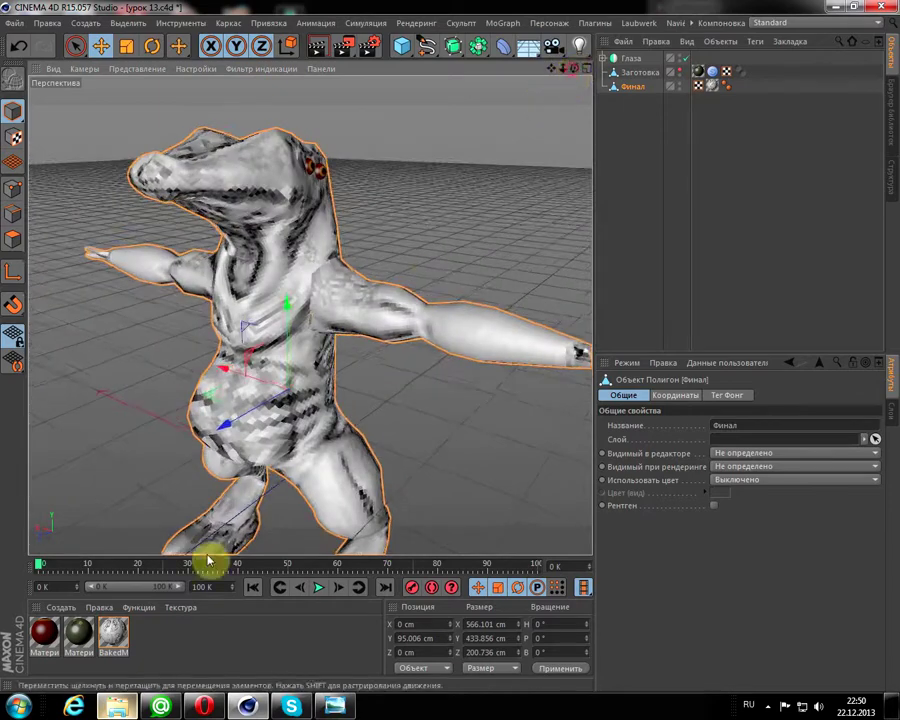
Open BakedMaterial in an enlarged Material Editor showing its Цвет channel
double_click(115, 638)
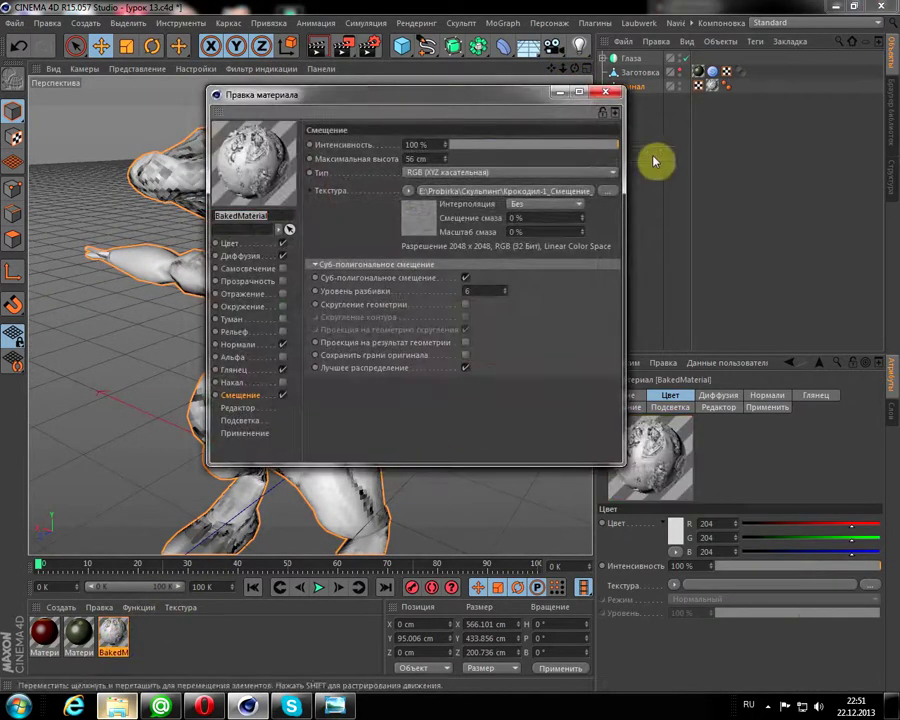
left_click_drag(484, 103, 394, 162)
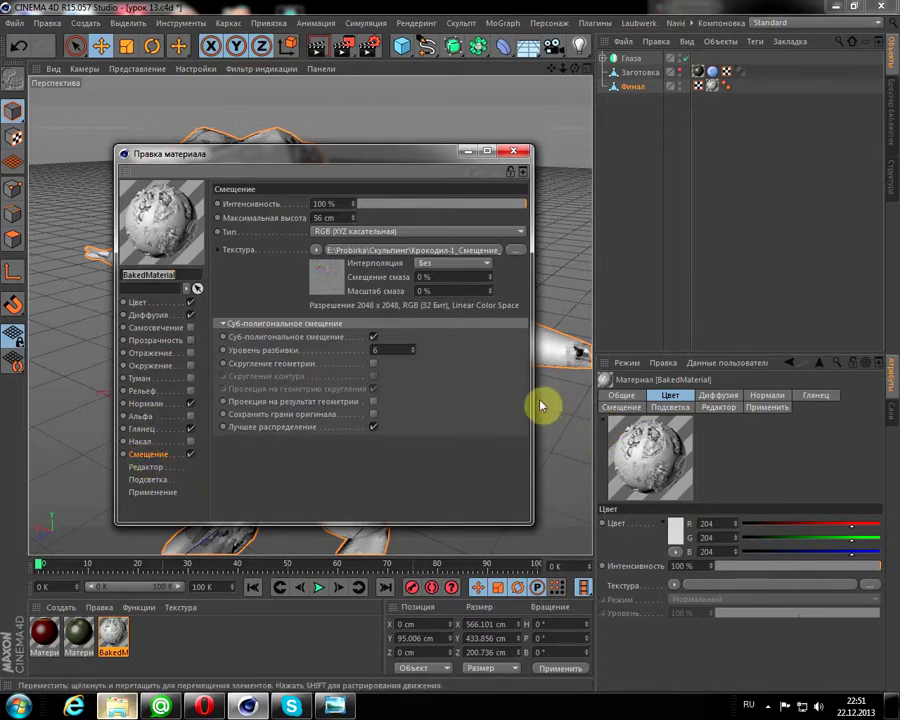
left_click_drag(535, 405, 705, 400)
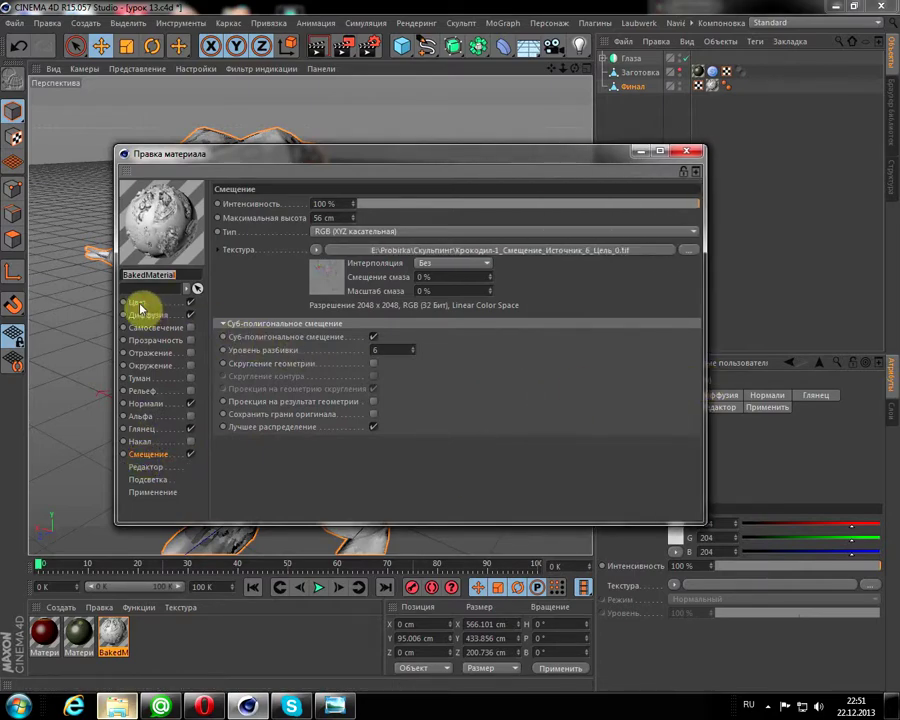
left_click(138, 303)
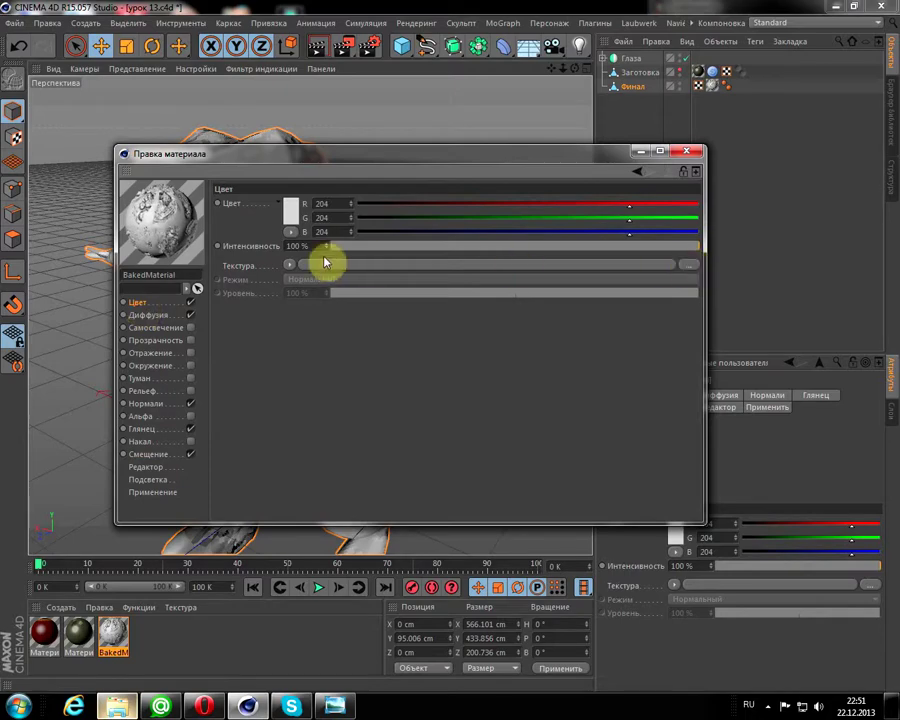
Load Материал.1_Цвет.tif as BakedMaterial's colour texture
left_click(689, 269)
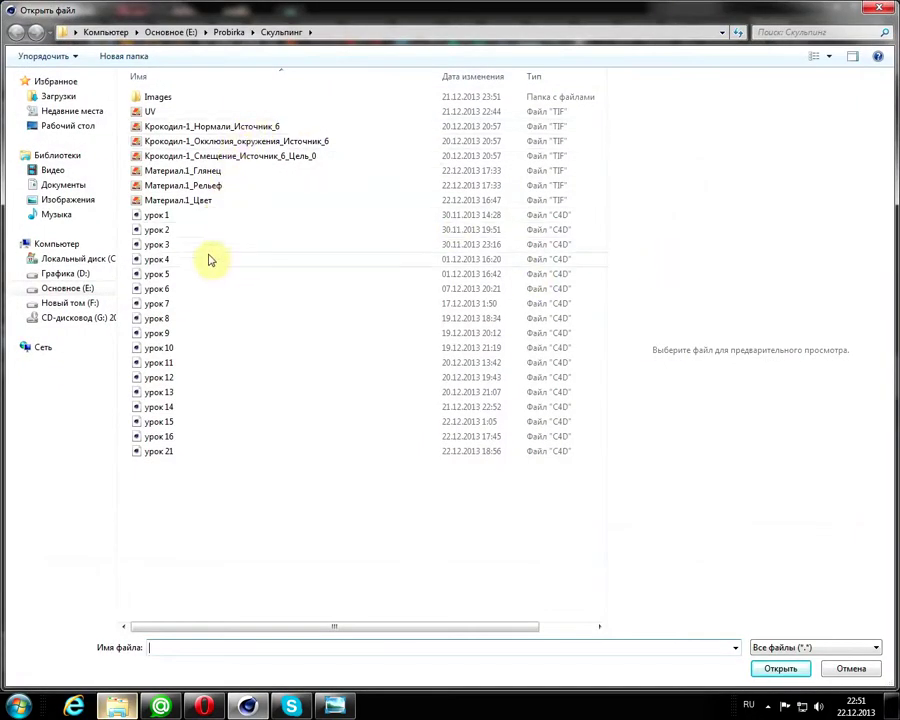
left_click(204, 203)
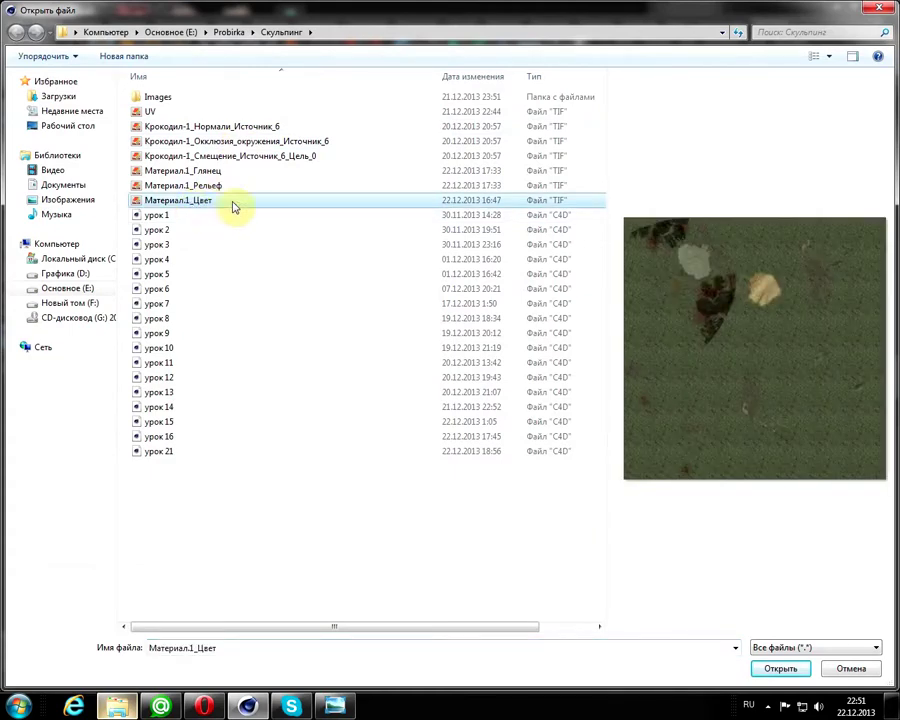
left_click(781, 668)
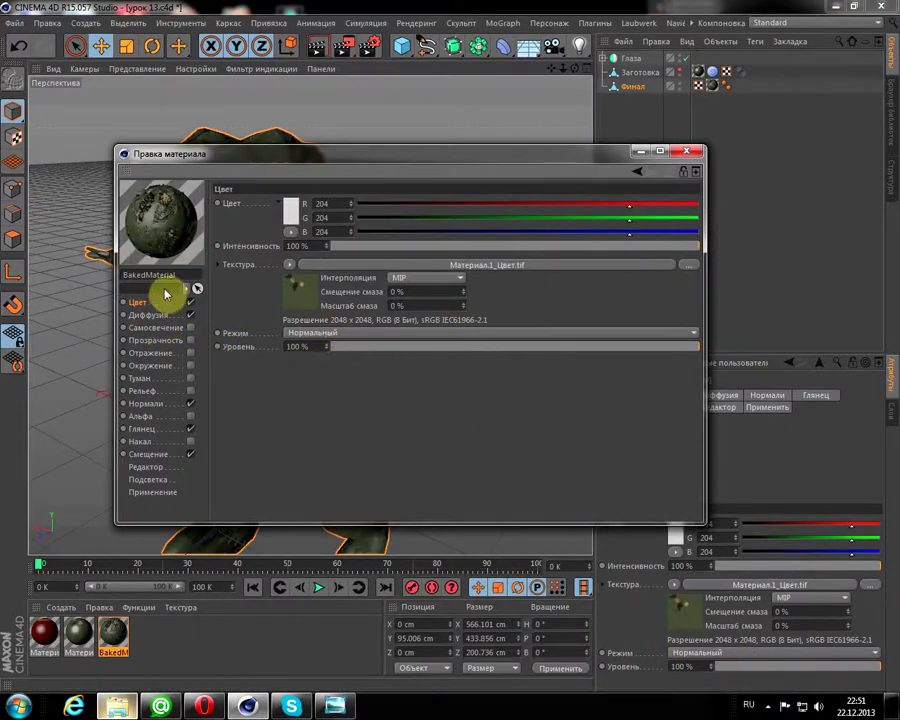
Enable the Рельеф channel and load Материал.1_Рельеф.tif as the bump texture
left_click(142, 393)
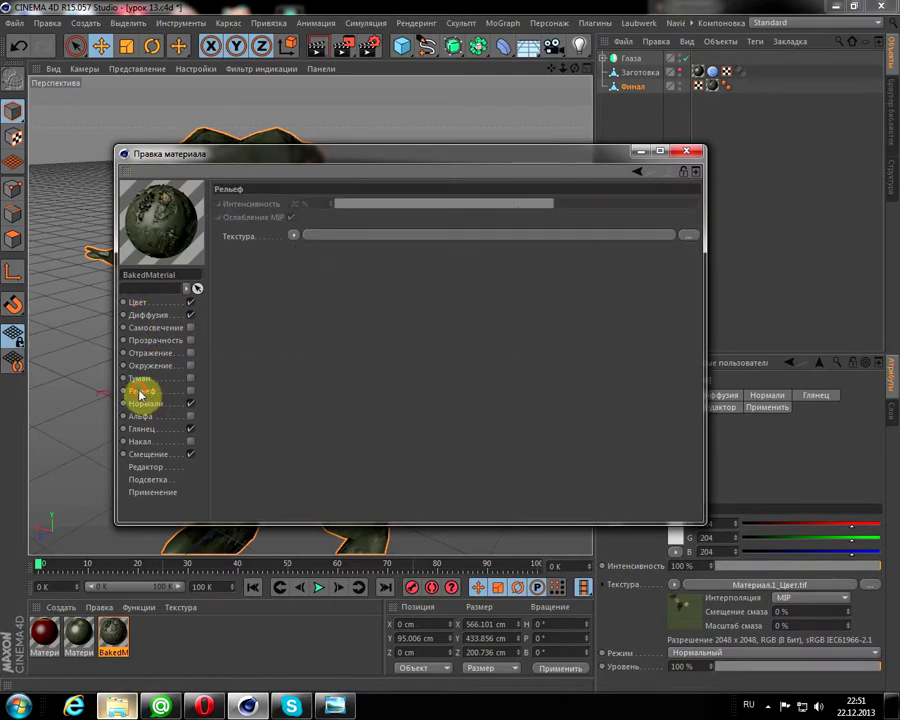
left_click(191, 392)
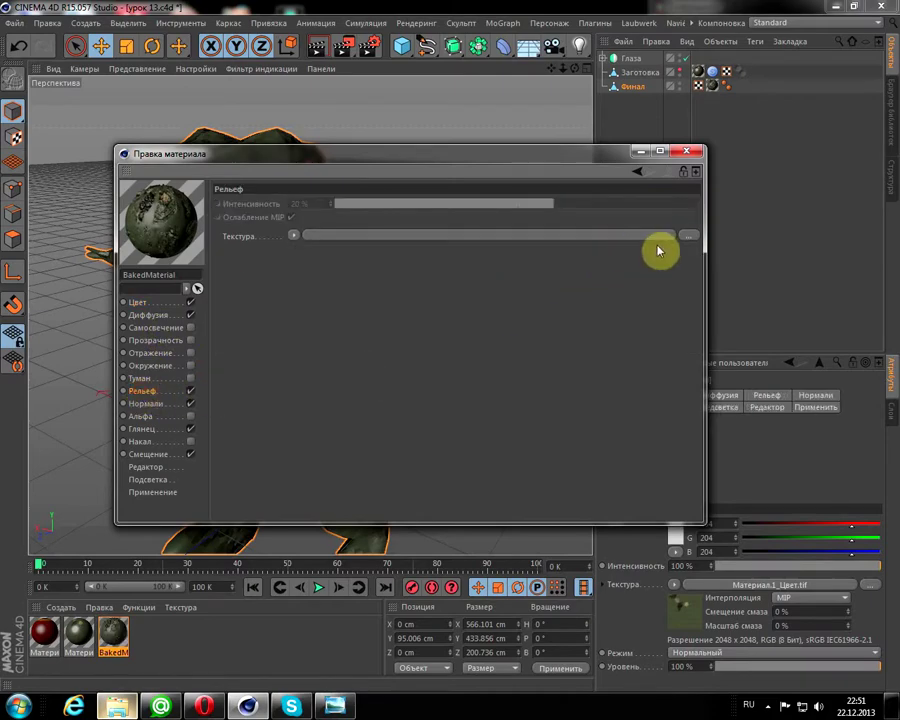
left_click(692, 241)
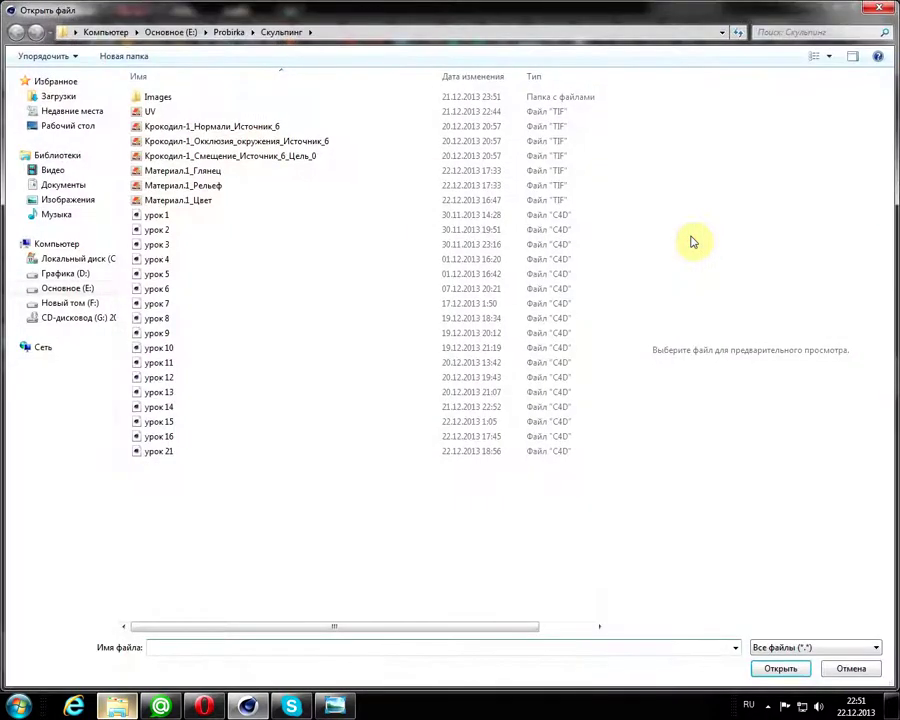
left_click(198, 187)
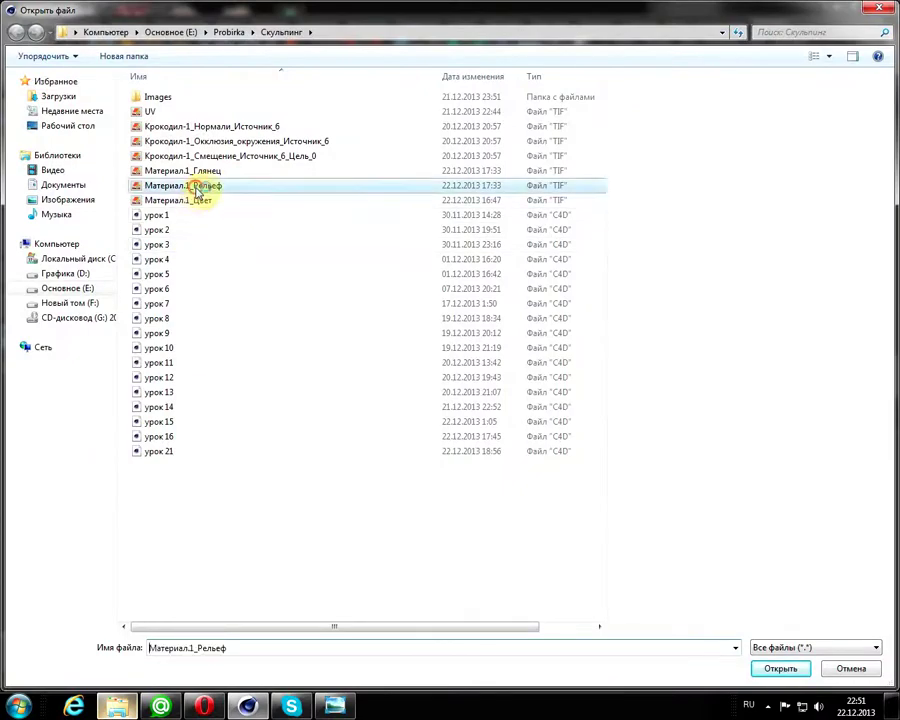
left_click(782, 668)
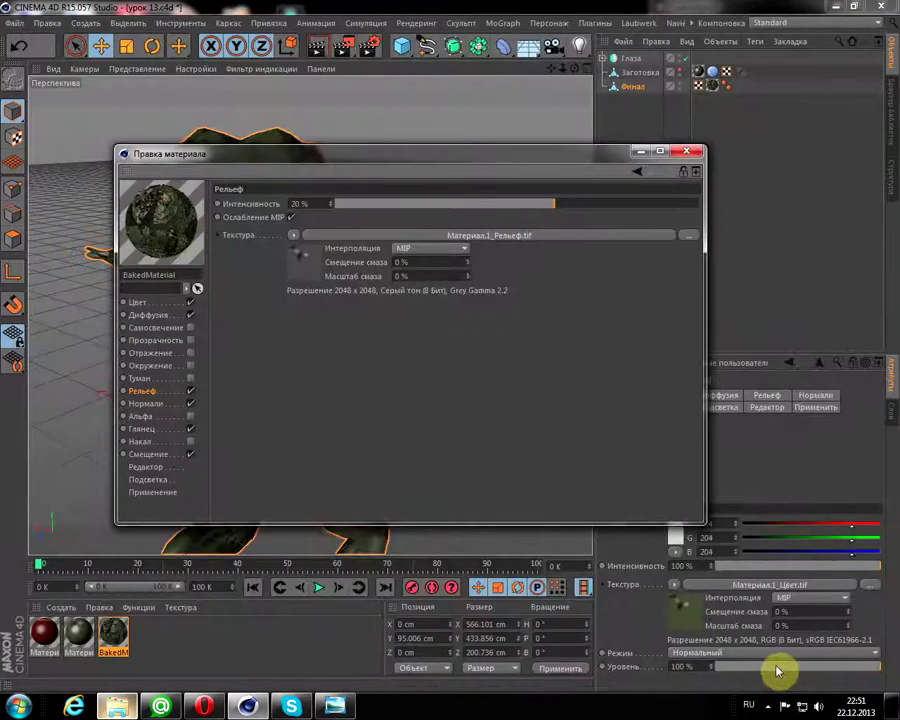
Load Материал.1_Глянец.tif as the specular texture
left_click(143, 429)
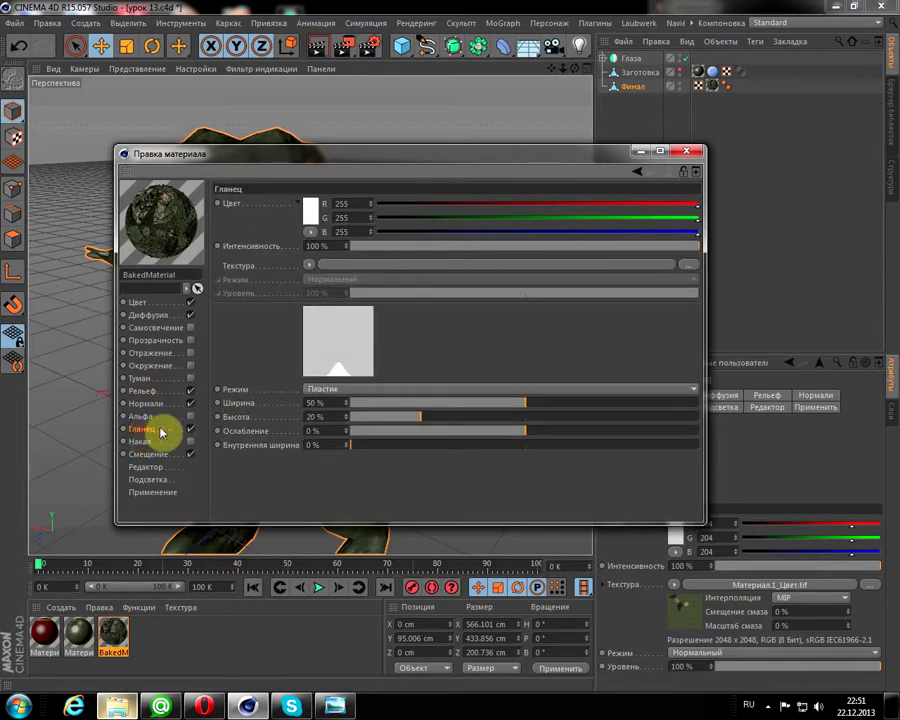
left_click(692, 272)
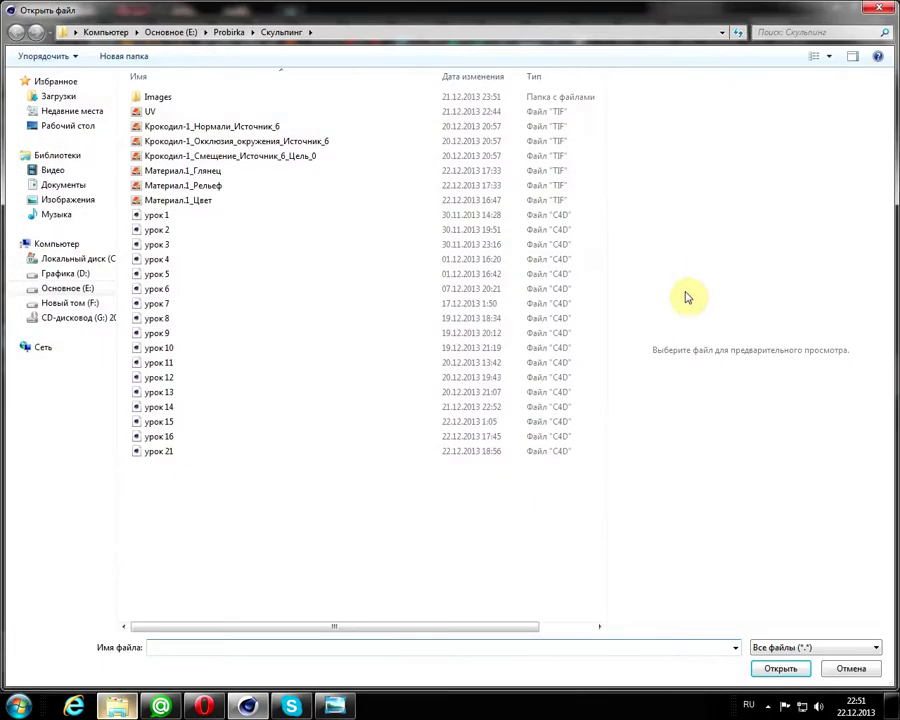
left_click(211, 174)
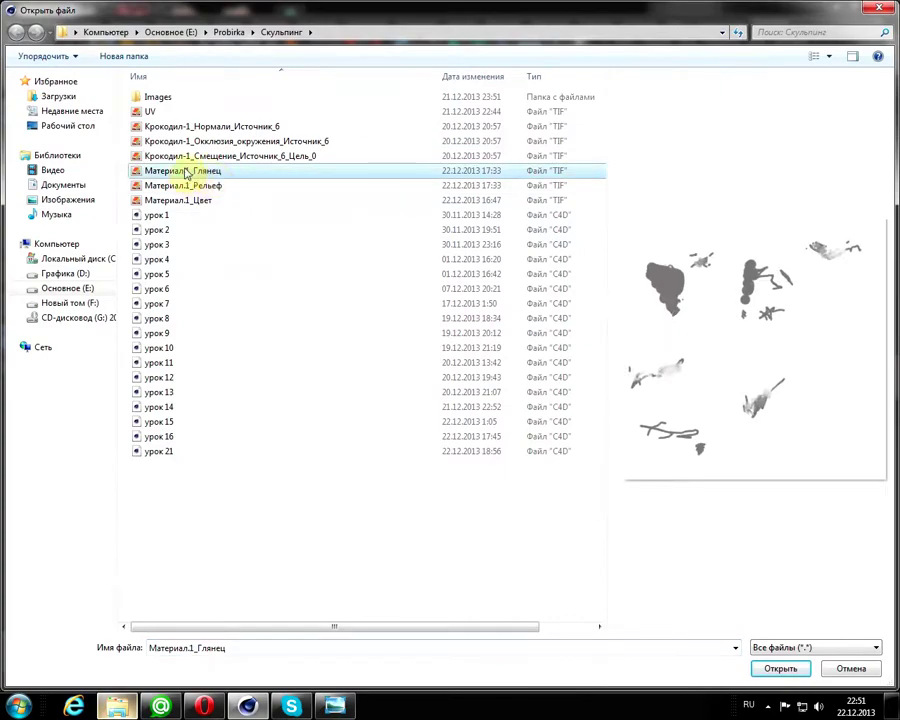
left_click(776, 668)
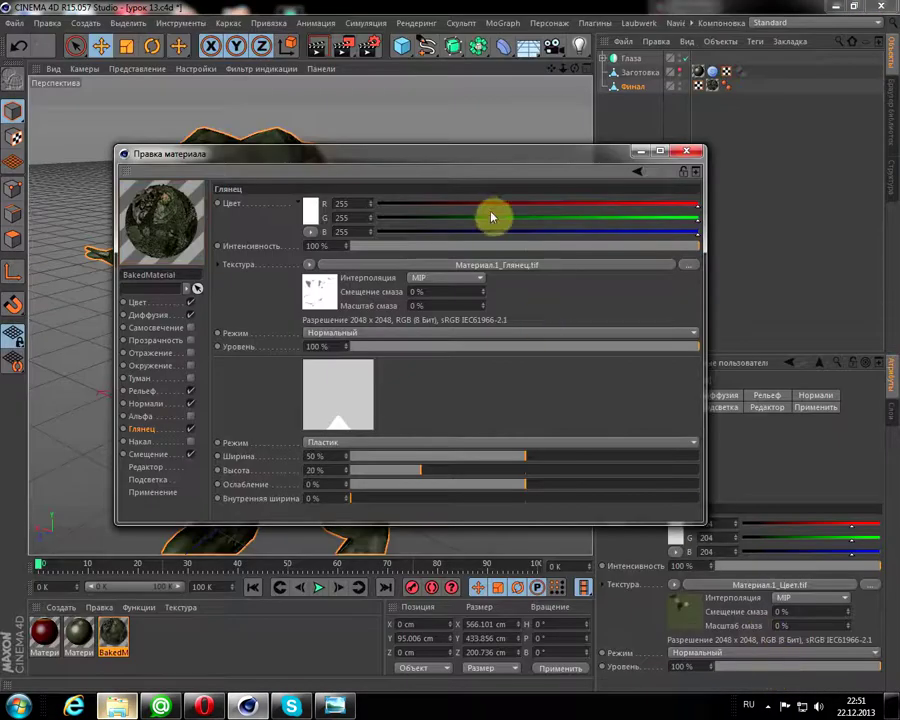
left_click_drag(502, 161, 688, 168)
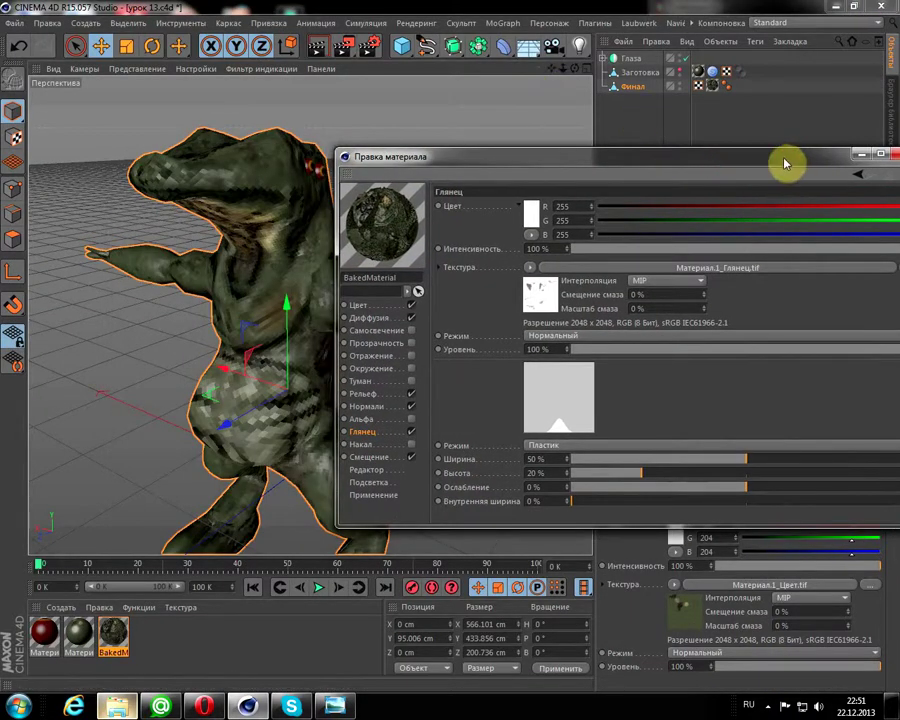
Enlarge the Material Editor and set the colour level back to 100%
left_click_drag(780, 164, 754, 186)
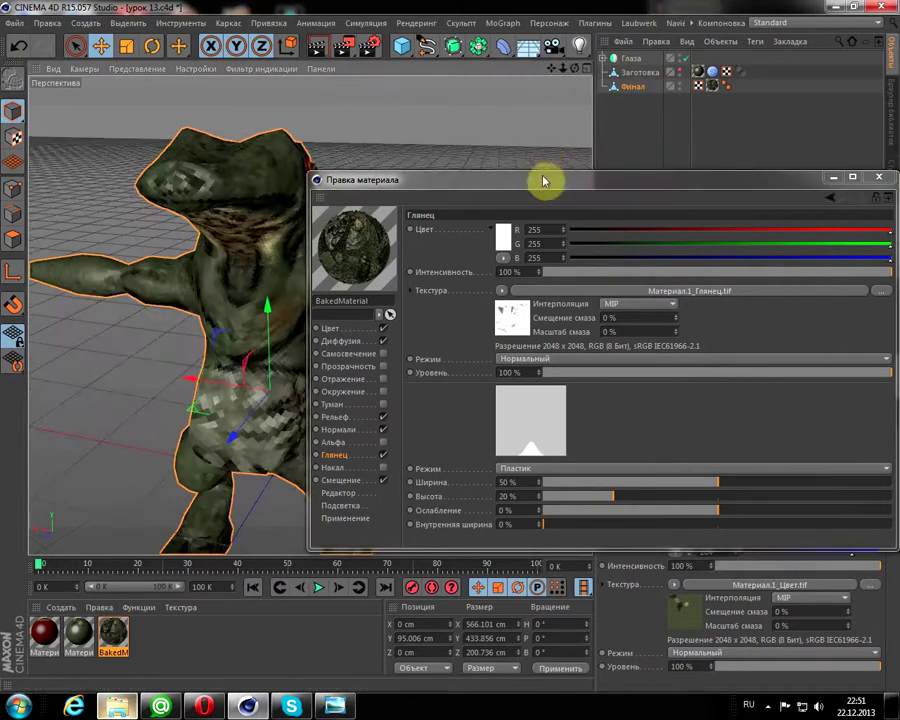
left_click_drag(542, 181, 373, 106)
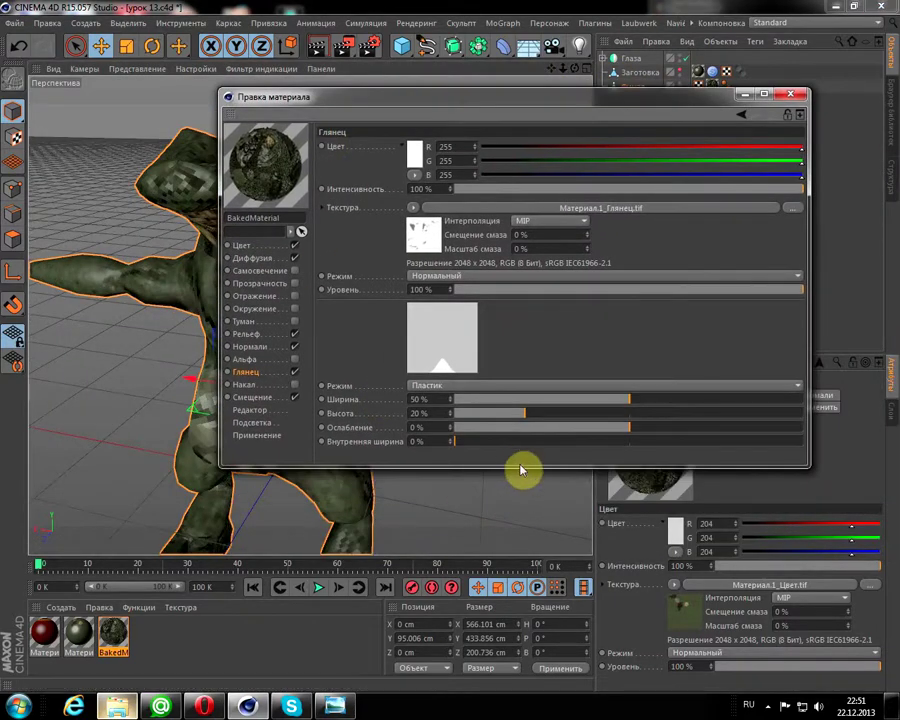
left_click_drag(519, 464, 519, 548)
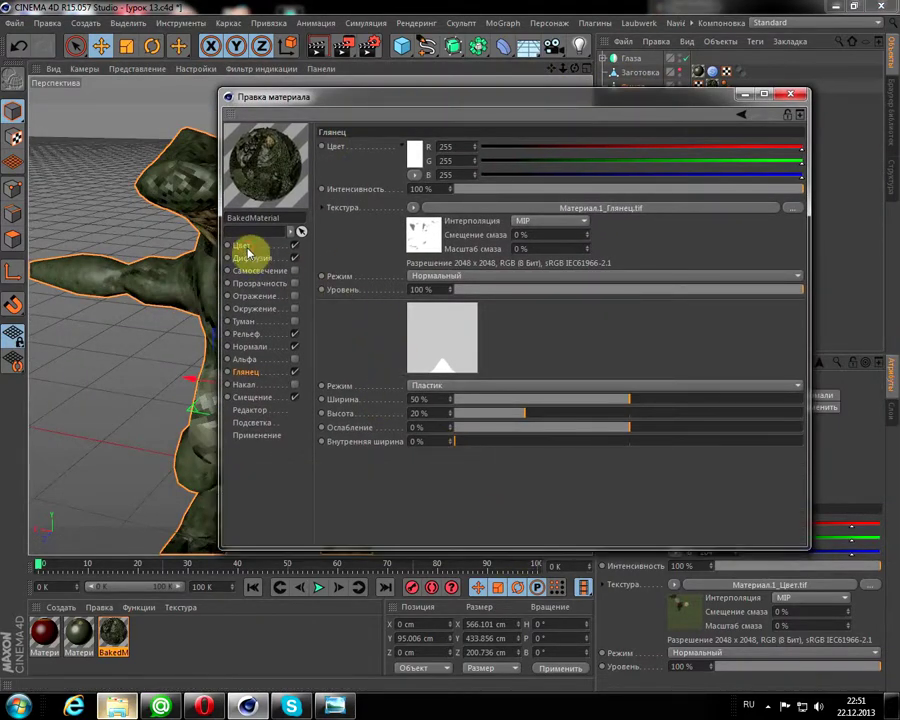
left_click(246, 251)
left_click_drag(665, 291, 637, 291)
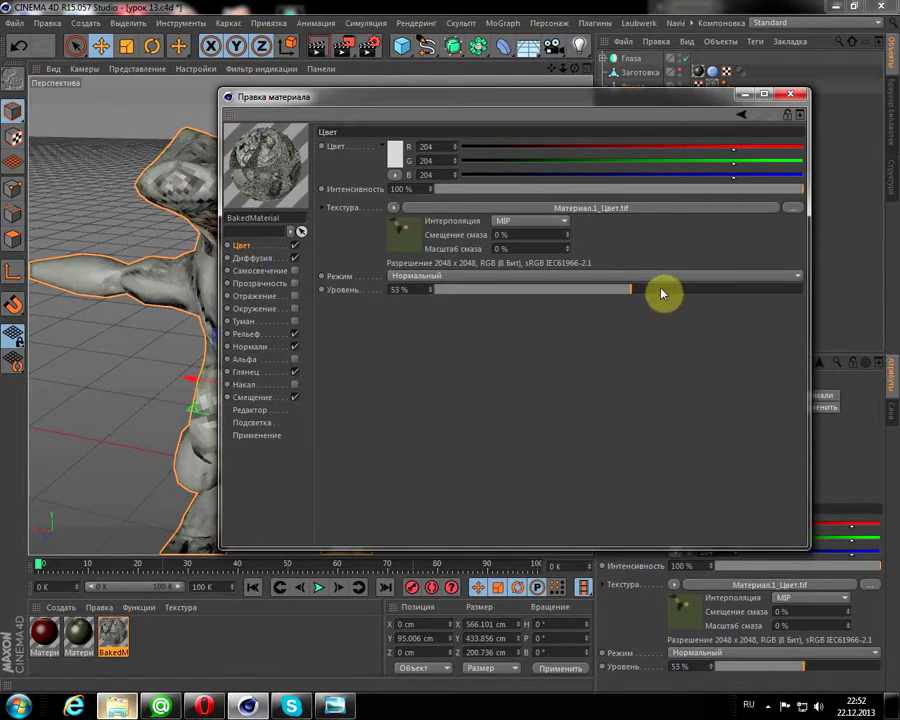
left_click_drag(633, 290, 834, 291)
left_click(252, 258)
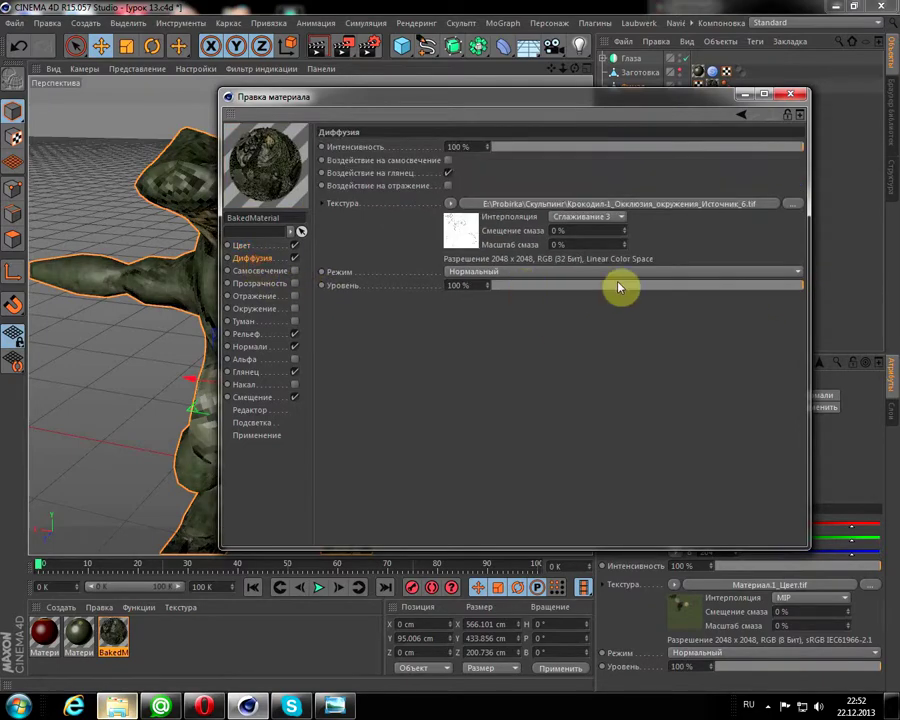
Adjust the diffusion level, leaving it at 100%
left_click_drag(716, 287, 609, 290)
left_click_drag(276, 176, 246, 170)
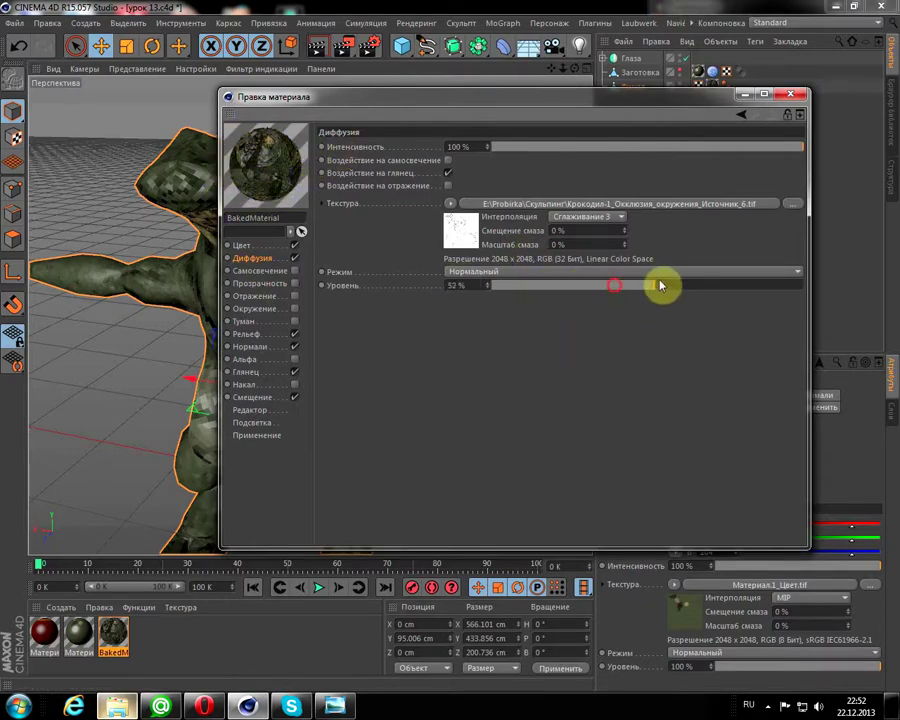
left_click_drag(663, 285, 808, 280)
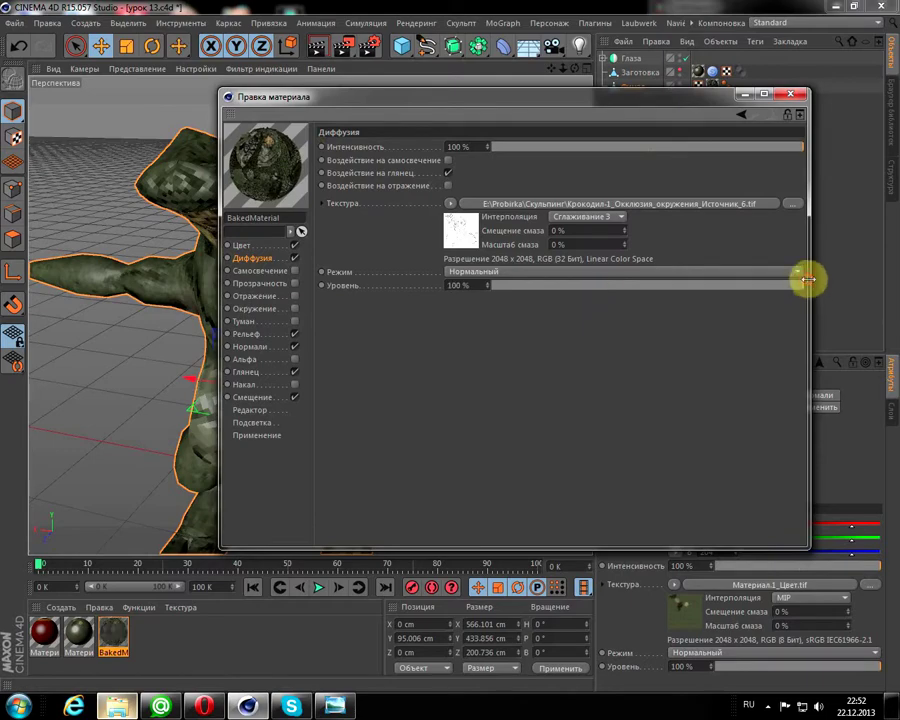
Review the bump, normal, alpha and specular channels, then close the Material Editor
left_click(243, 335)
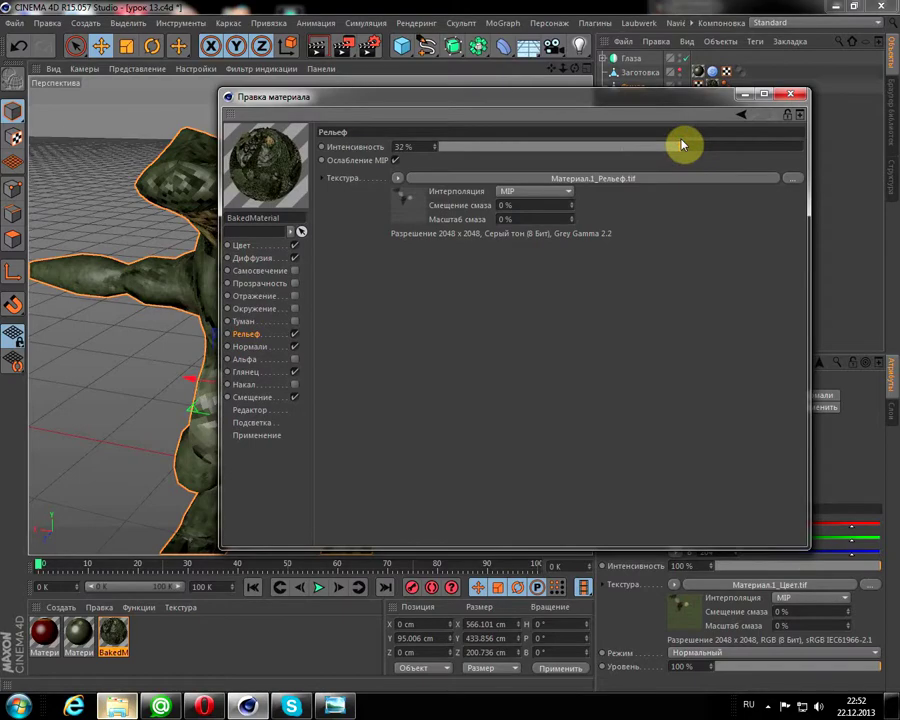
left_click(252, 346)
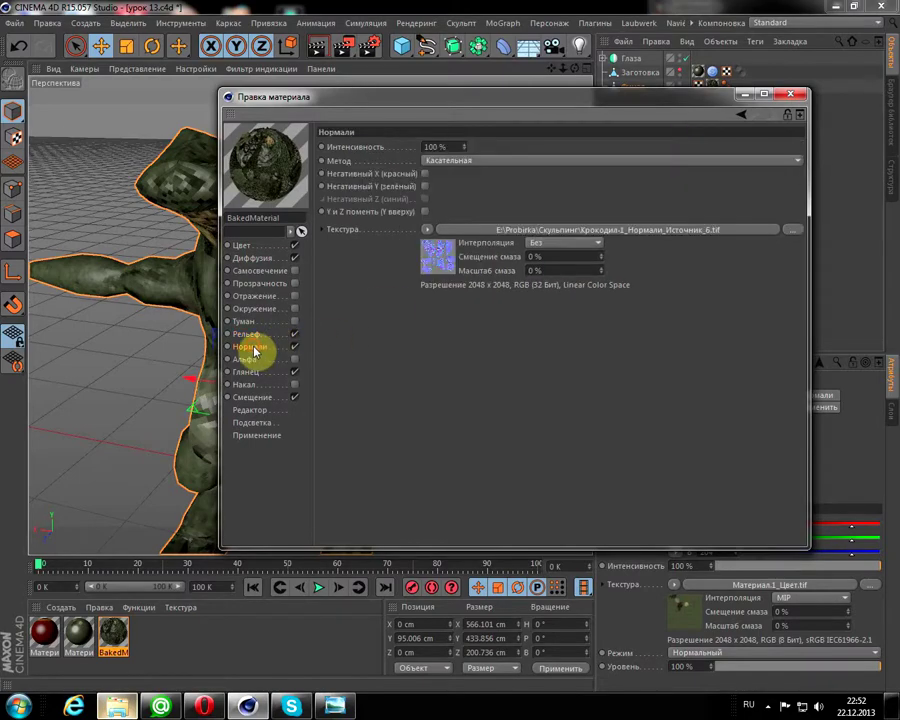
left_click(250, 360)
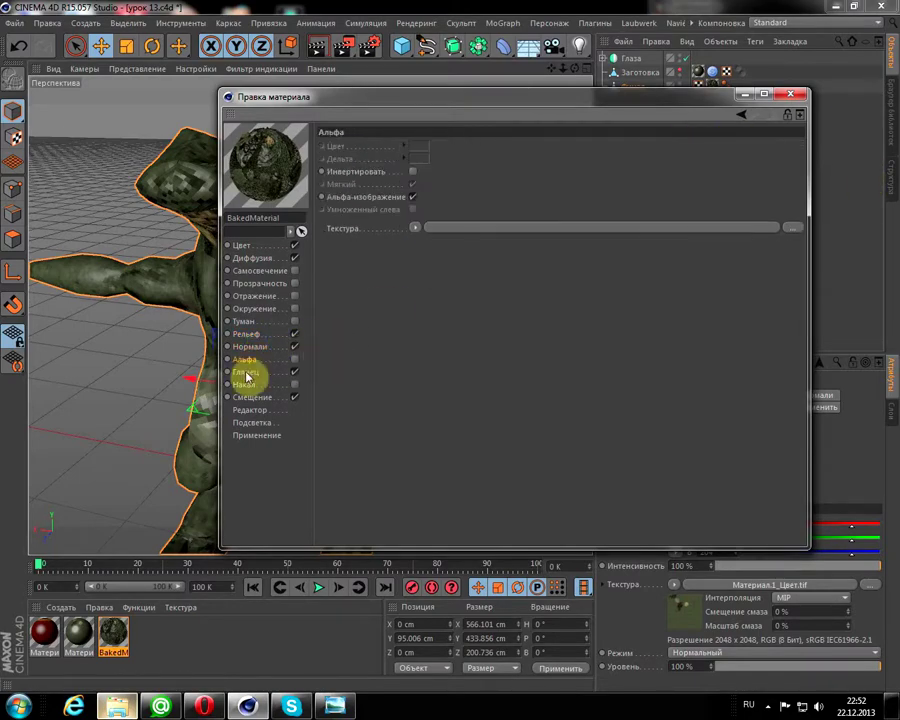
left_click(246, 372)
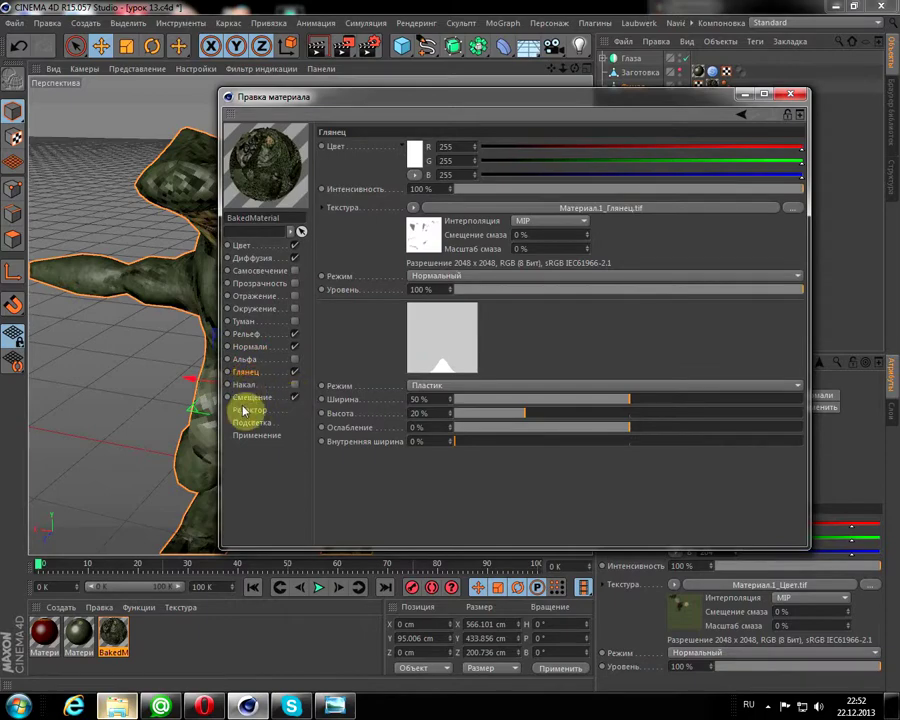
left_click(797, 94)
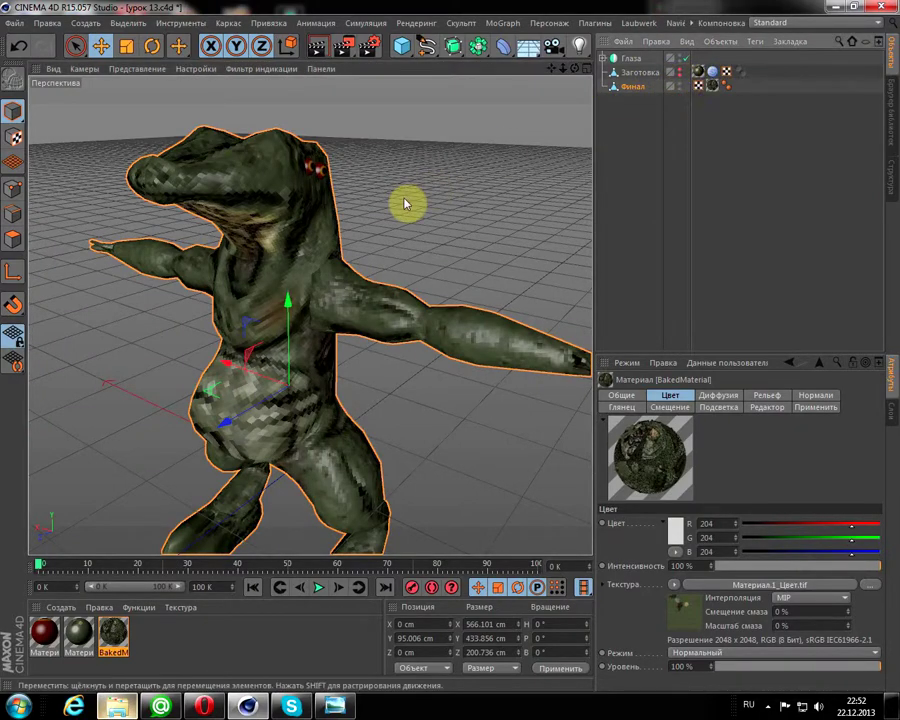
Browse the Content Browser to Presets > Sky > Skies and find Cotton Candy
left_click(893, 120)
double_click(664, 132)
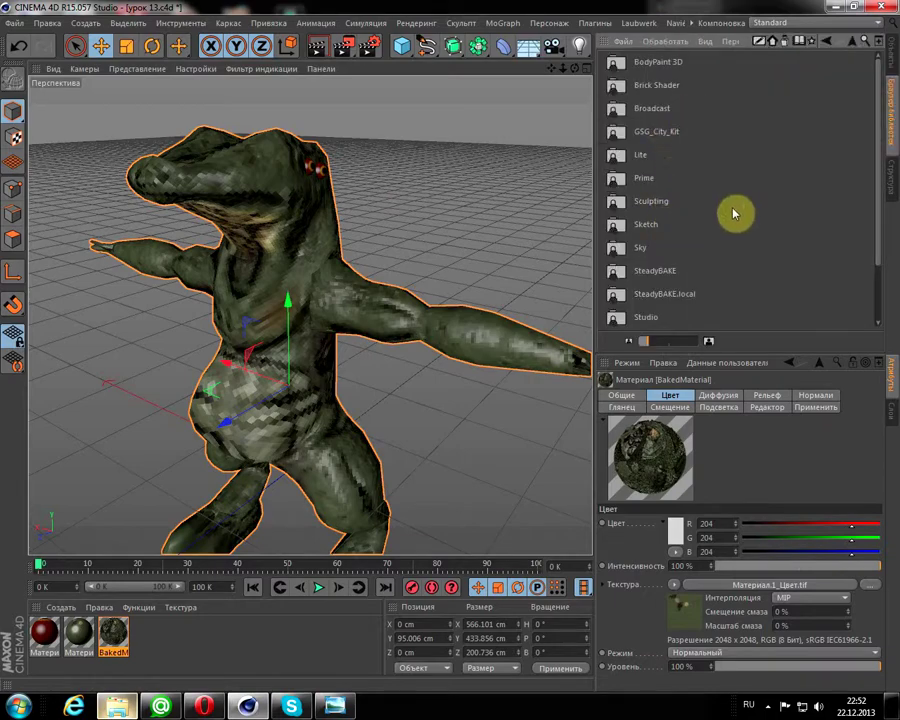
double_click(613, 249)
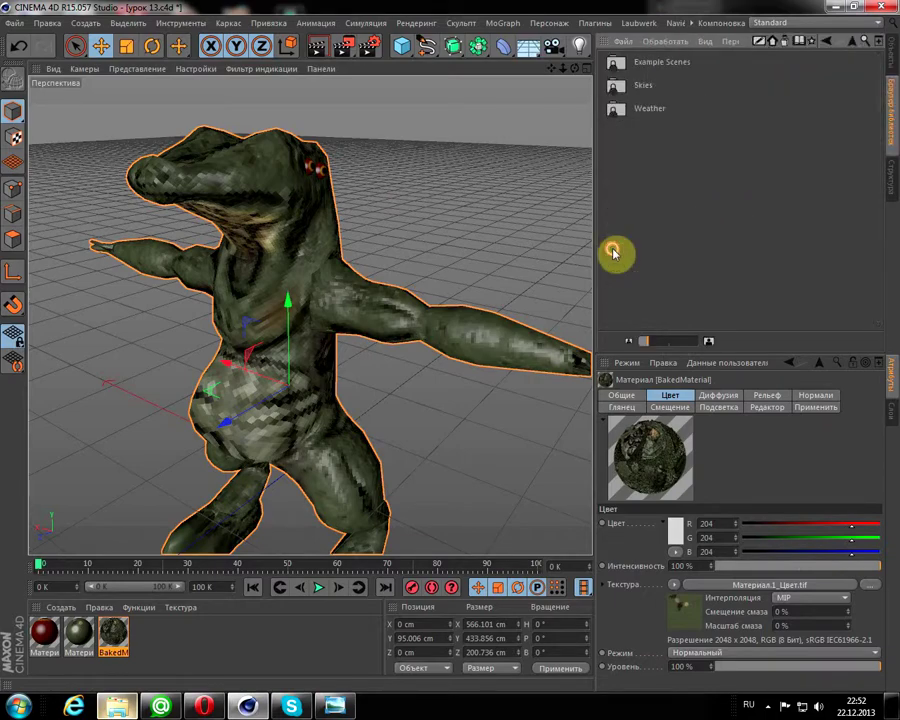
double_click(617, 86)
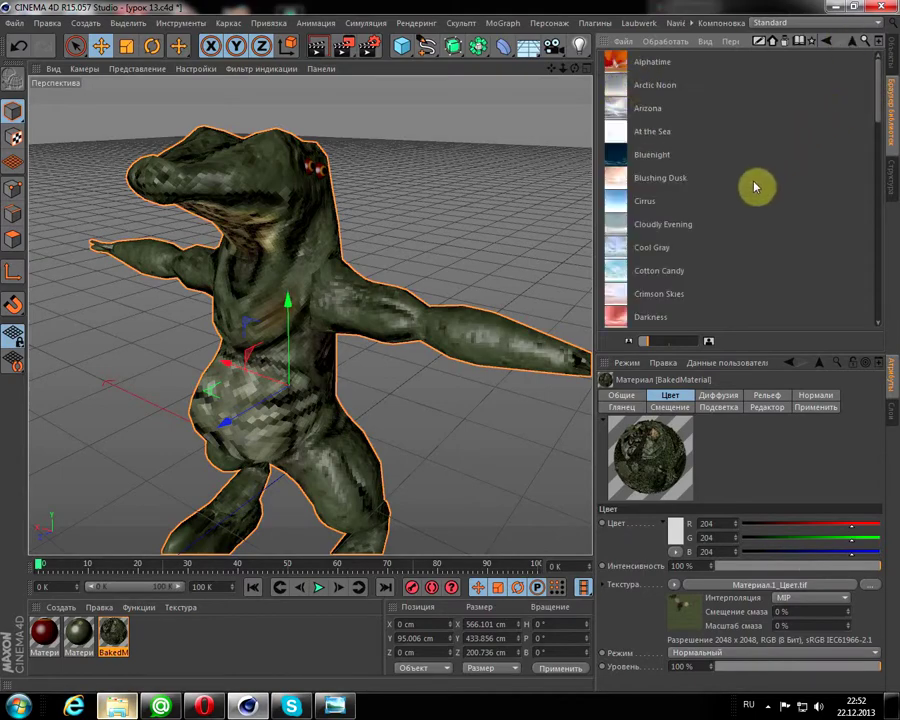
scroll(755, 187, "down", 2)
left_click(614, 190)
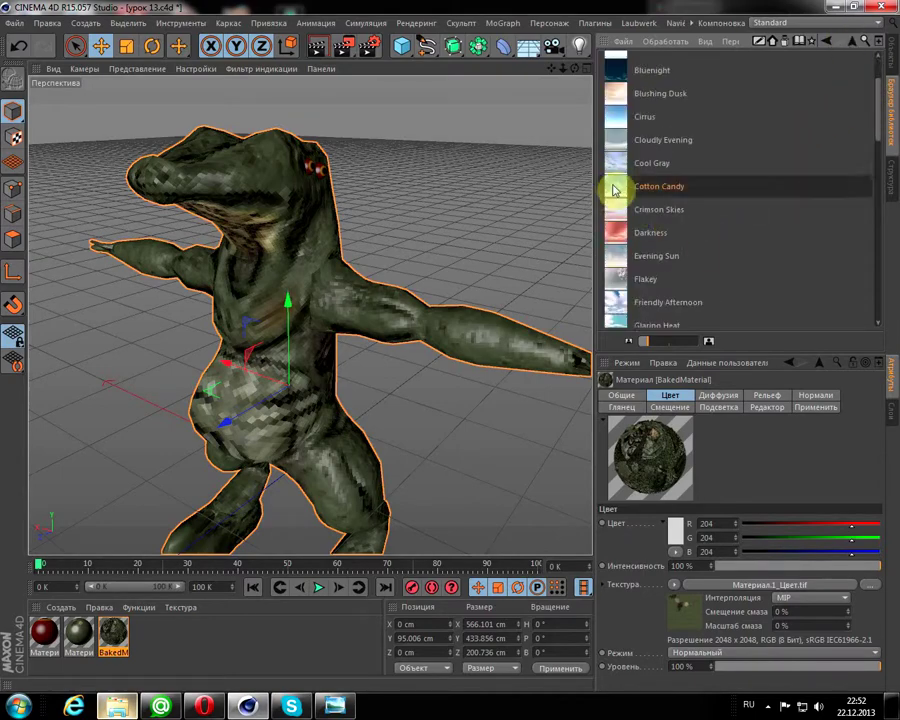
key("ctrl+z")
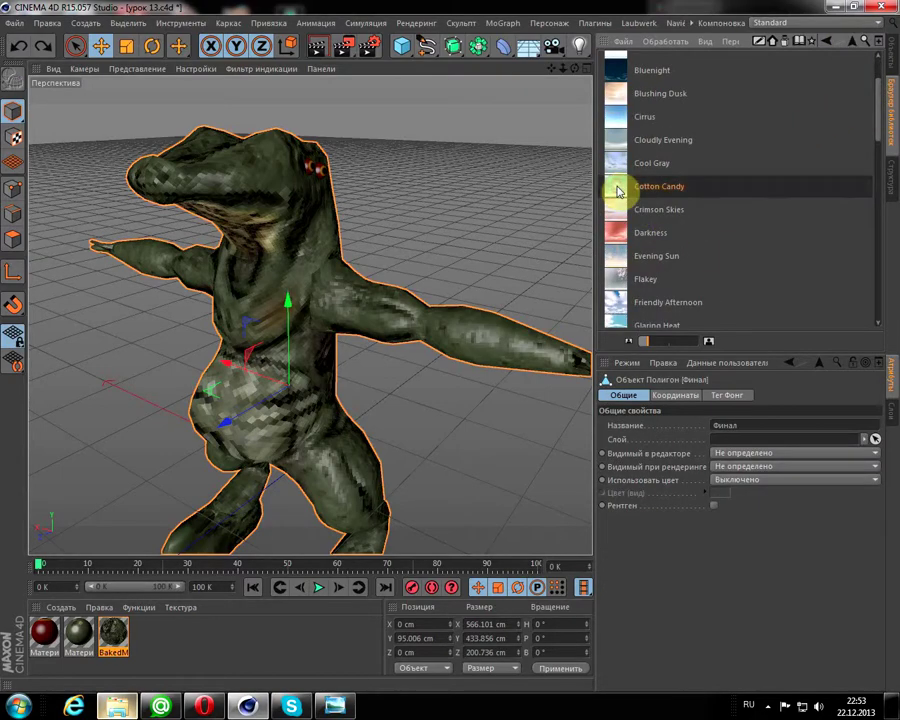
Add the Cotton Candy sky preset to the scene and return to the Object Manager
right_click(618, 190)
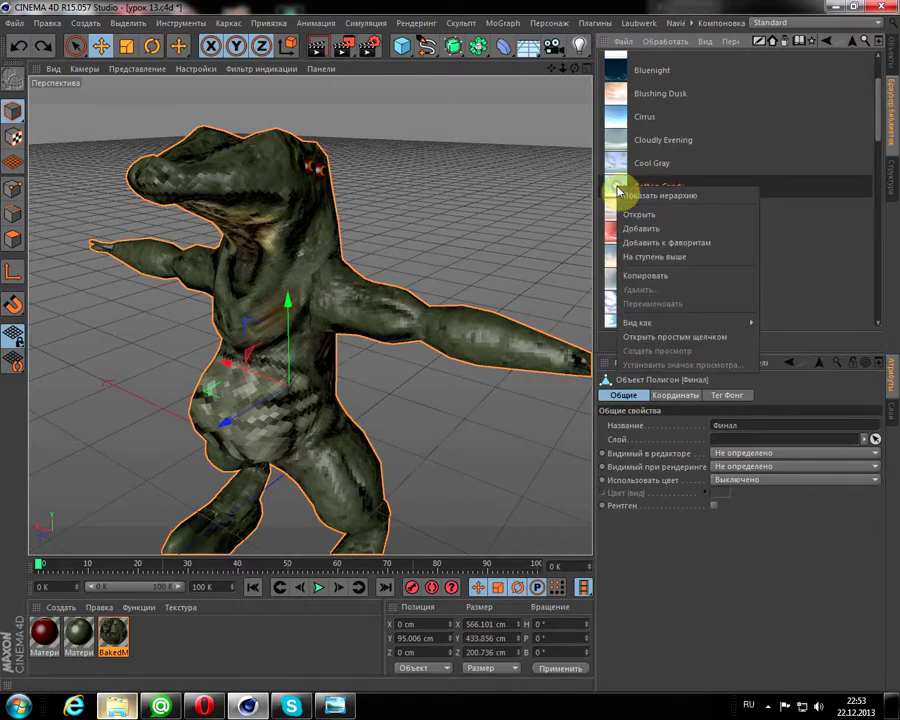
left_click(648, 228)
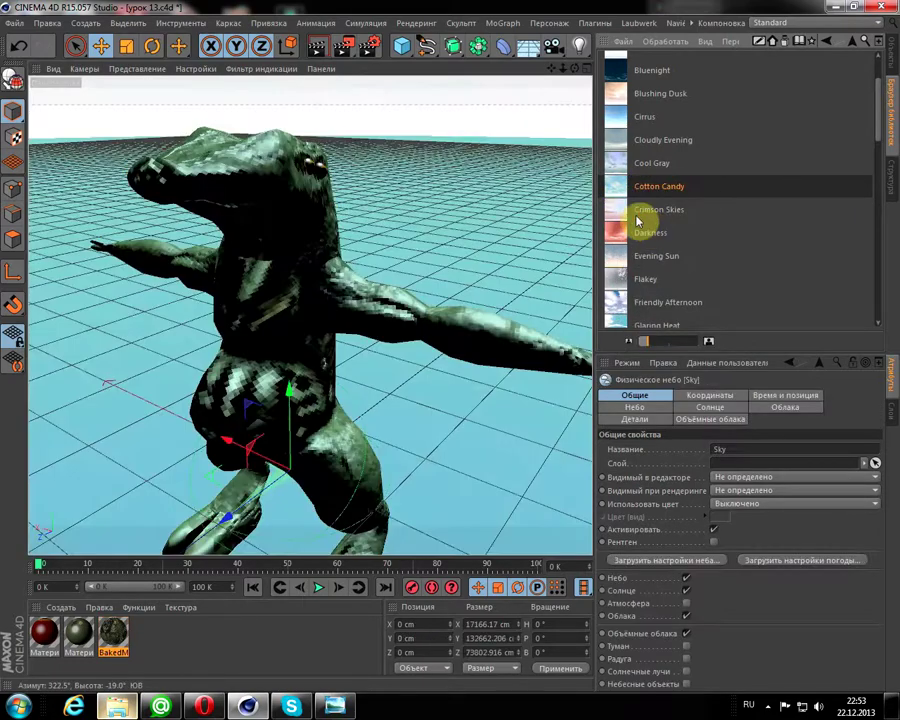
left_click_drag(552, 70, 240, 44)
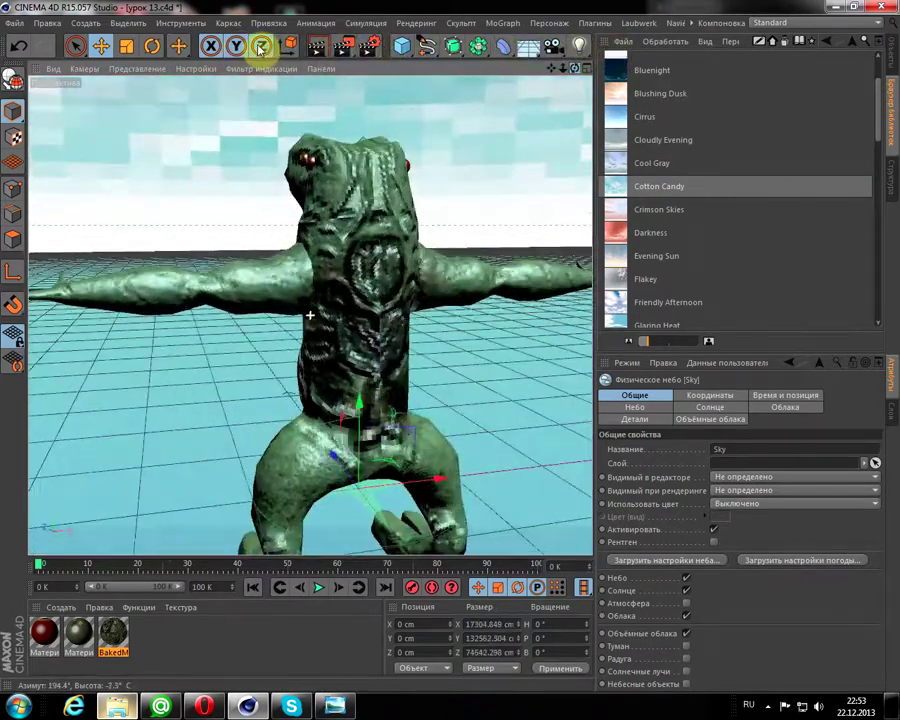
left_click(892, 40)
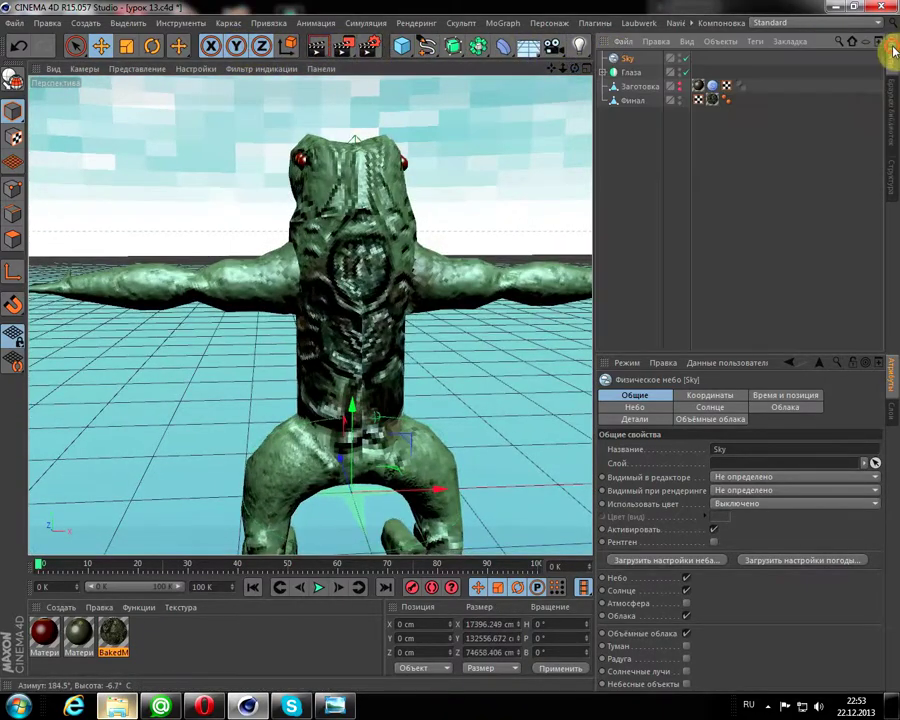
Undo a trial rotation of Финал, then nest Глаза under Финал
left_click(630, 101)
left_click(151, 47)
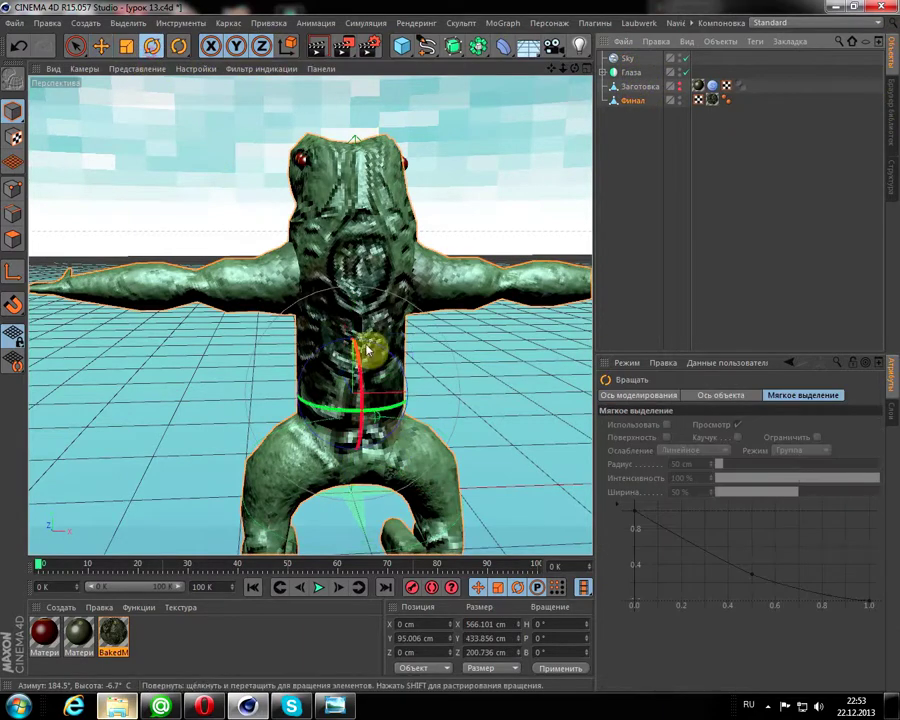
mouse_move(340, 408)
left_mouse_down()
mouse_move(408, 415)
mouse_move(580, 403)
left_mouse_up()
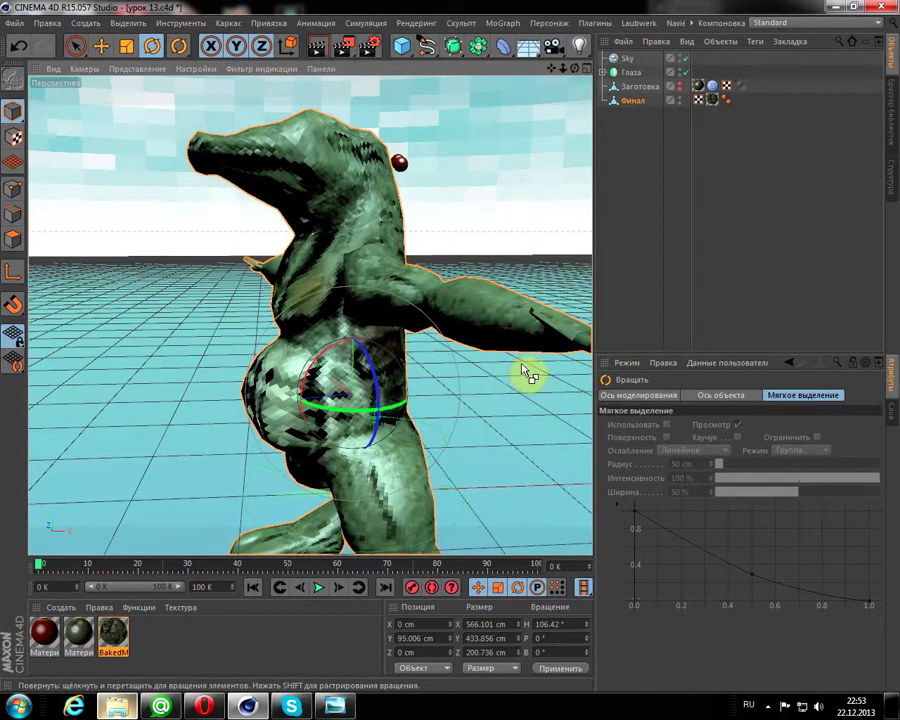
key("ctrl+z")
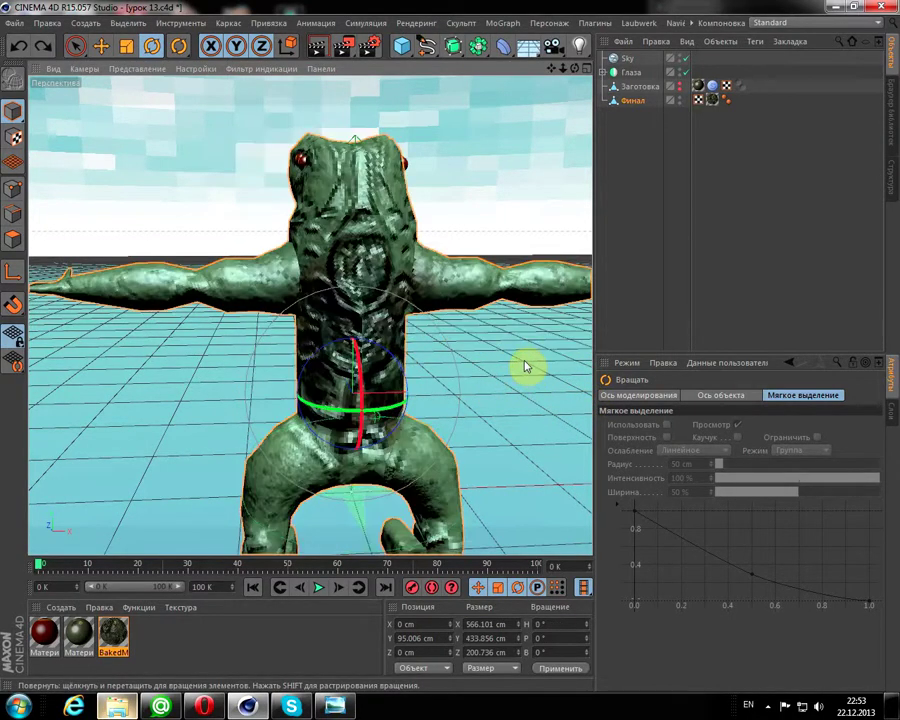
left_click(630, 75)
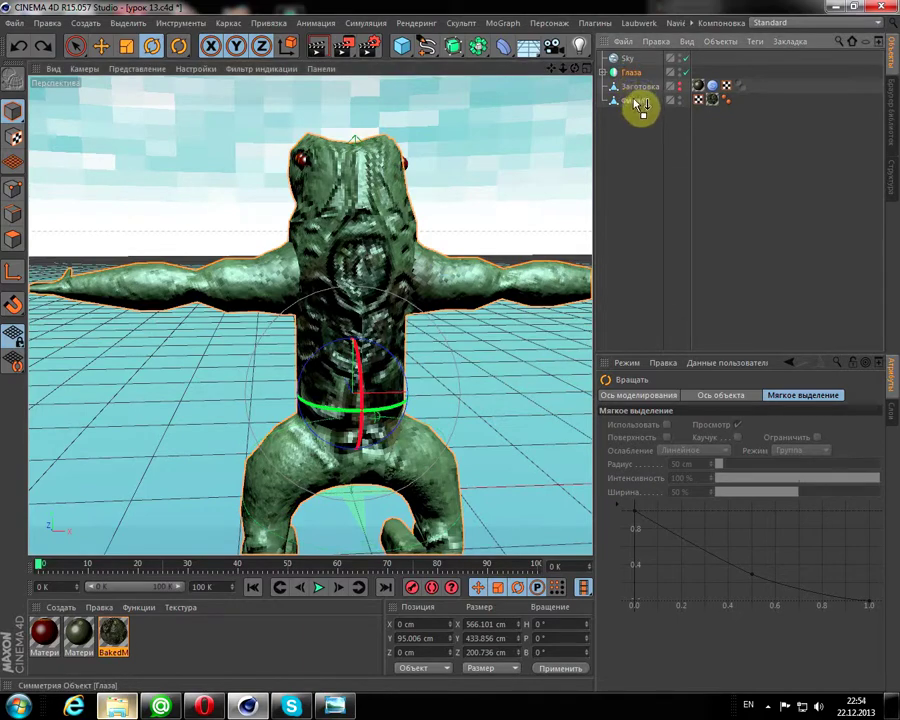
left_click_drag(640, 105, 635, 104)
Rotate Финал to a heading of about 143°
left_click(634, 90)
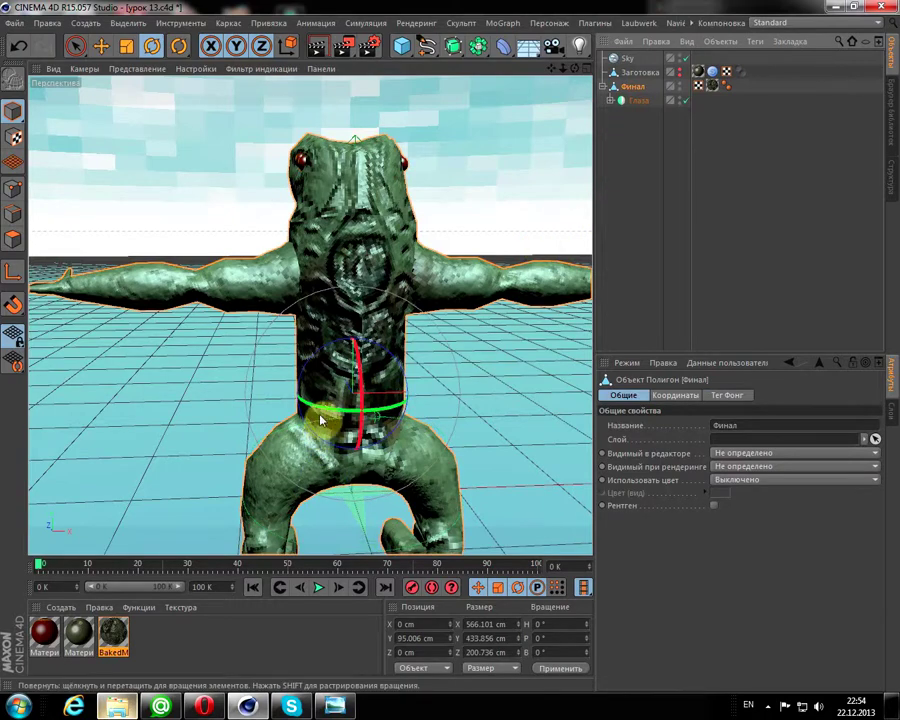
mouse_move(325, 410)
left_mouse_down()
mouse_move(448, 413)
mouse_move(629, 396)
left_mouse_up()
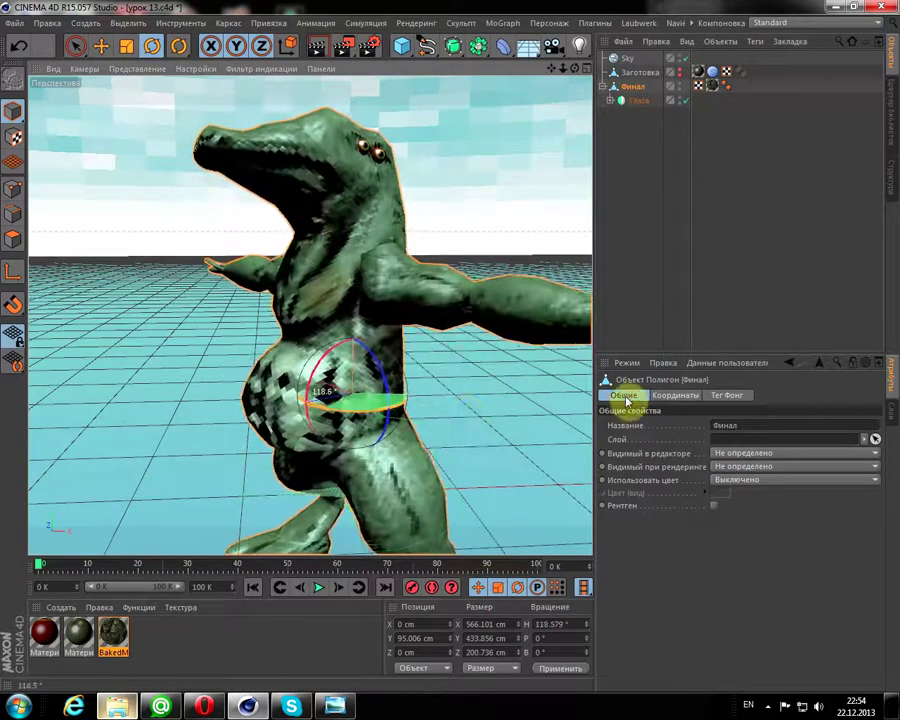
left_click_drag(342, 426, 368, 400)
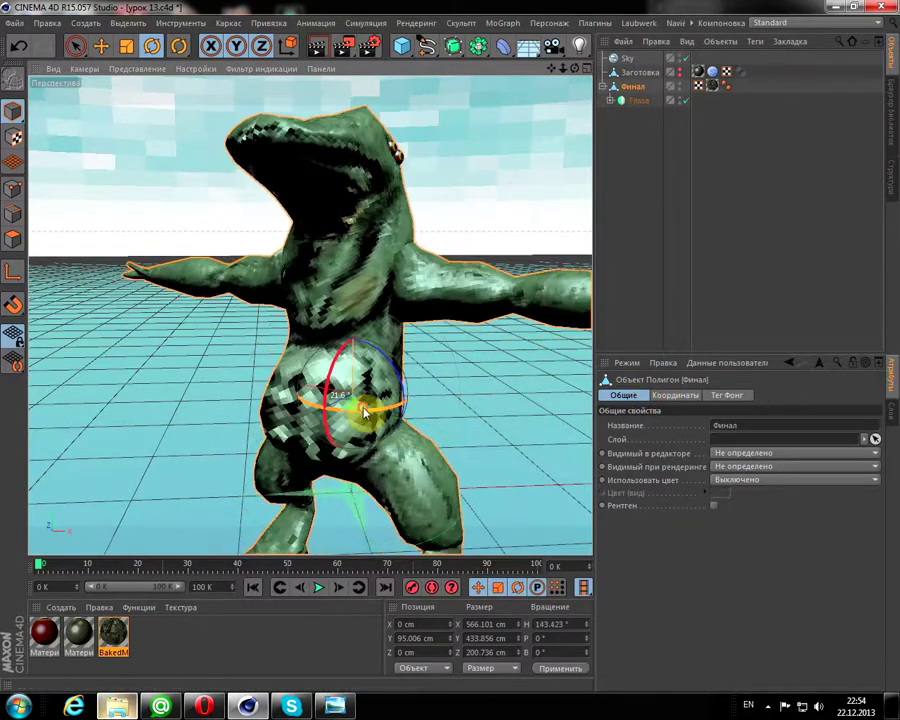
mouse_move(577, 72)
left_mouse_down()
mouse_move(573, 92)
mouse_move(509, 122)
mouse_move(502, 102)
mouse_move(516, 94)
mouse_move(488, 100)
left_mouse_up()
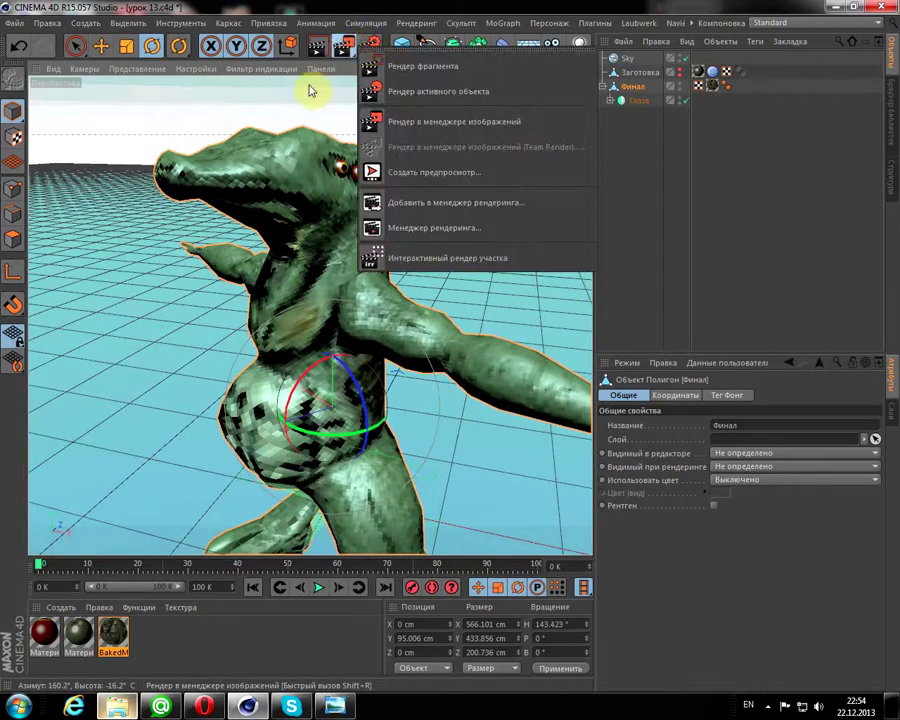
Add the Global Illumination effect in Render Settings
left_click_drag(344, 48, 311, 84)
left_click(368, 48)
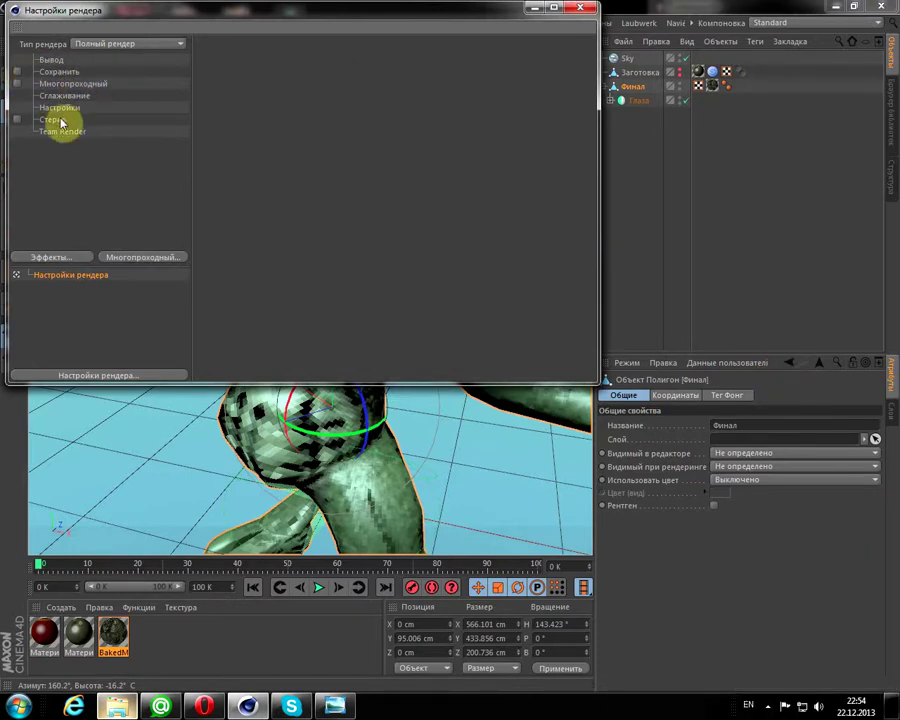
left_click(72, 260)
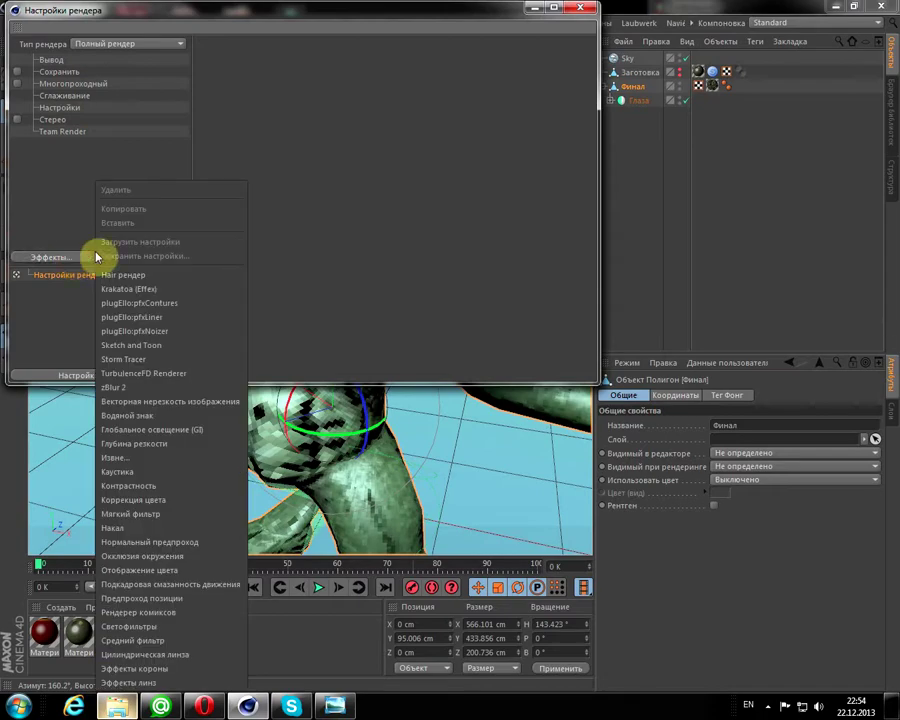
left_click(190, 439)
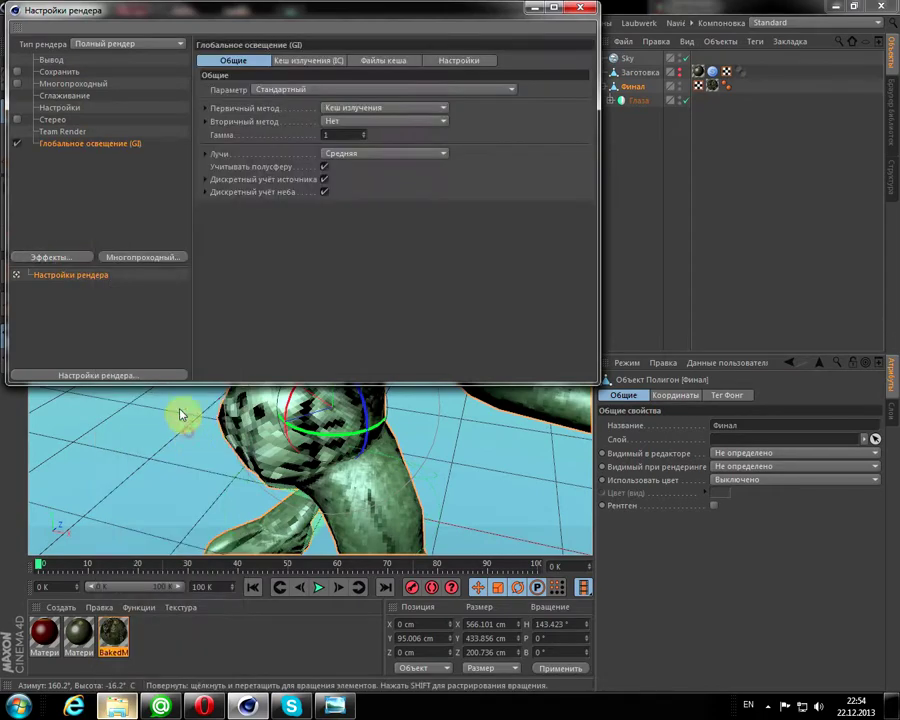
Set anti-aliasing to Максимальное
left_click(71, 97)
left_click(405, 60)
left_click(390, 96)
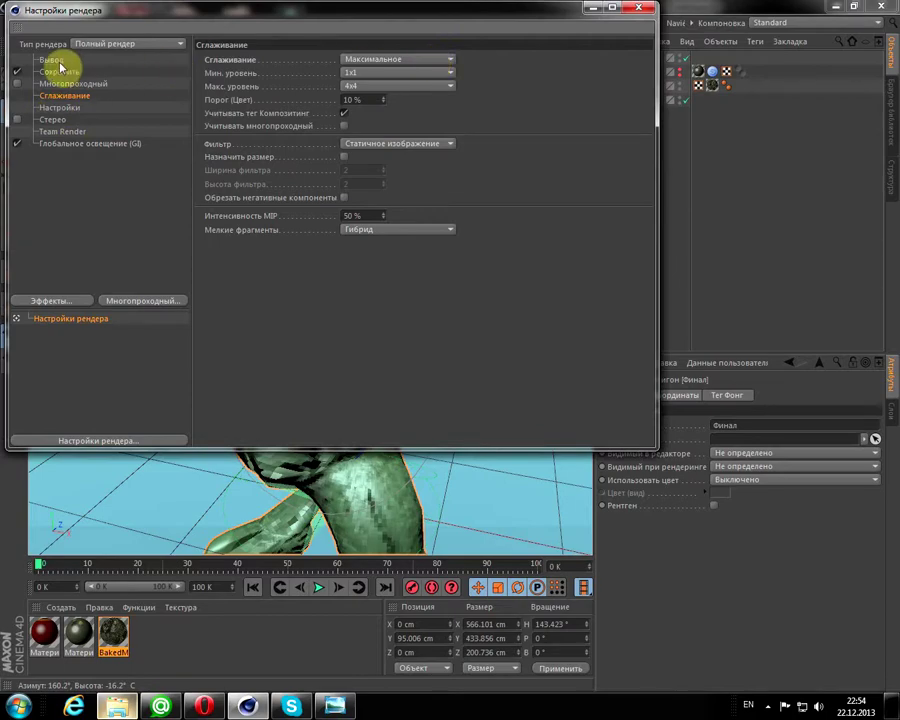
left_click(90, 72)
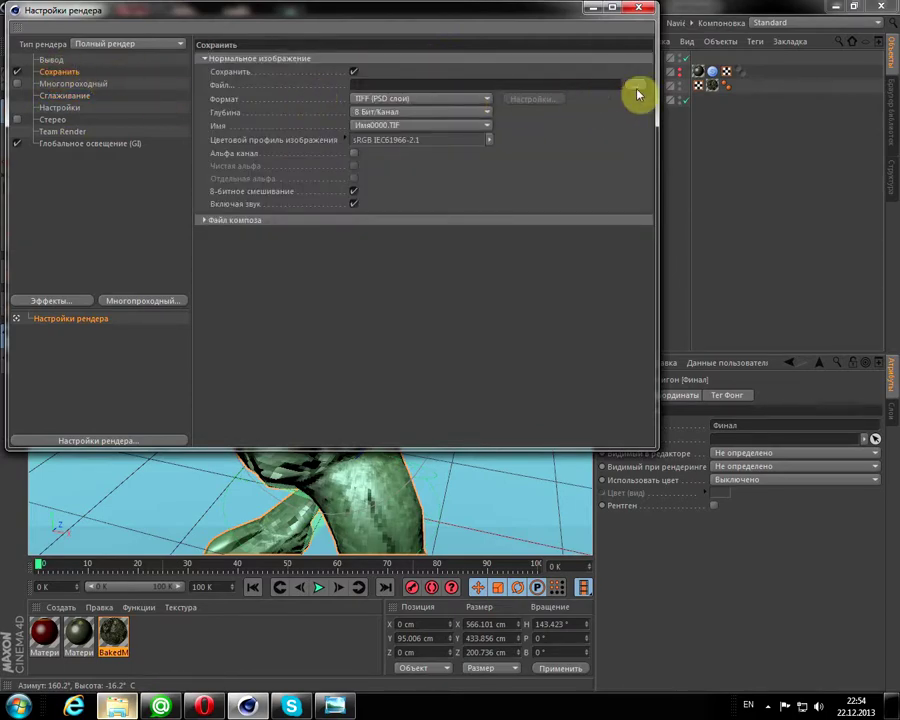
Save renders as JPEG to Скульпинг\Финал
left_click(636, 90)
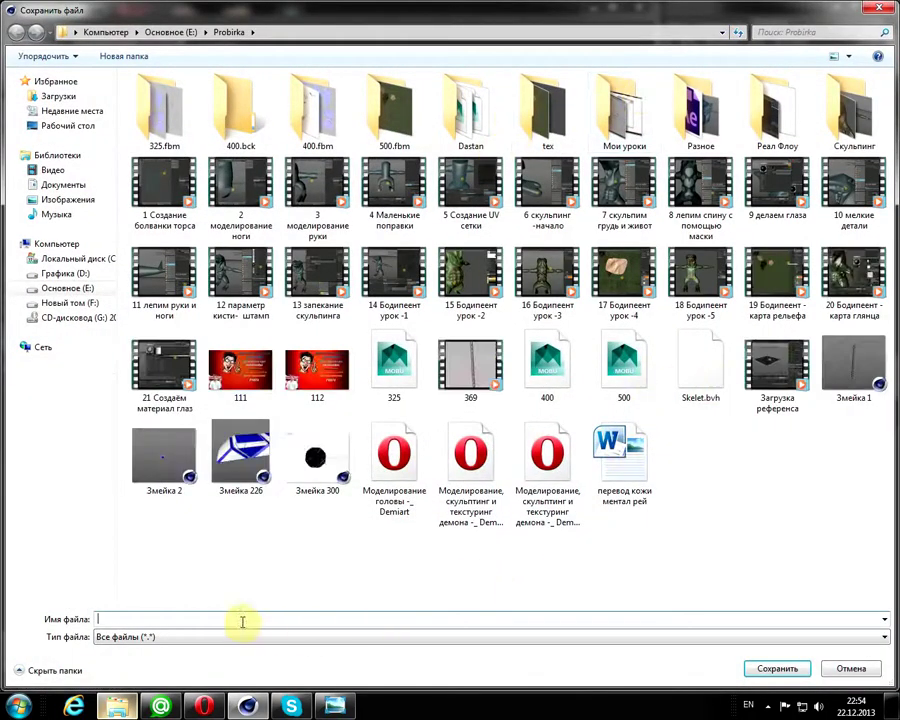
left_click(221, 621)
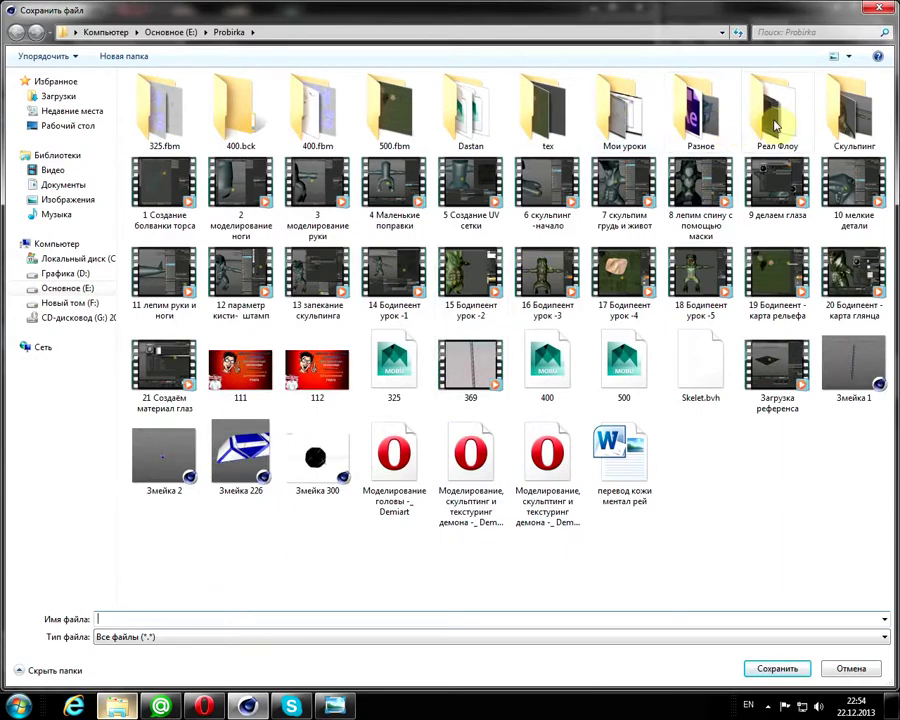
double_click(853, 105)
type("Ab")
key("BackSpace")
key("BackSpace")
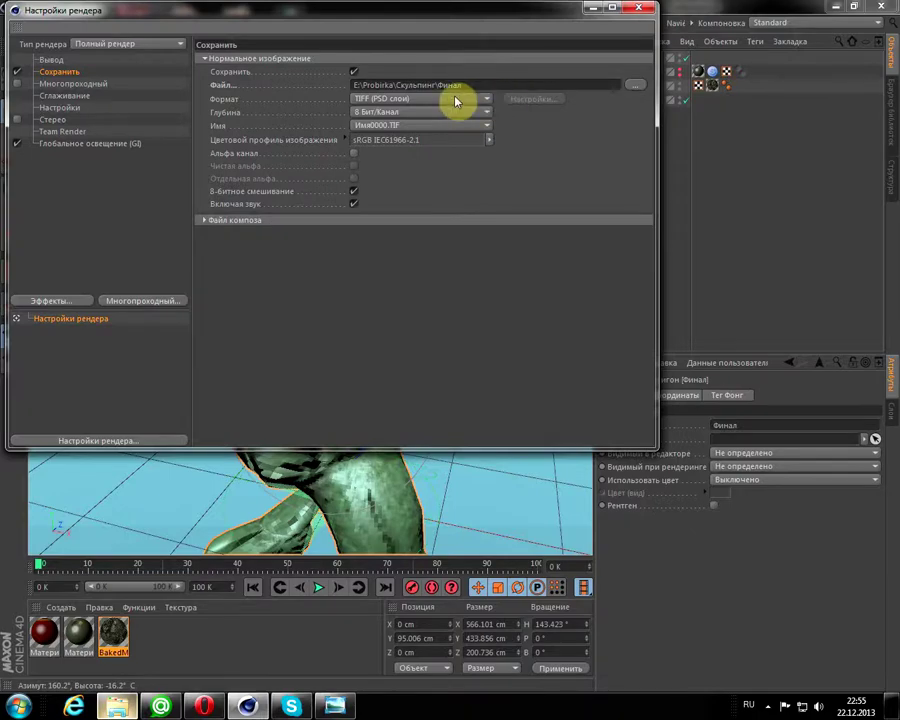
left_click(462, 104)
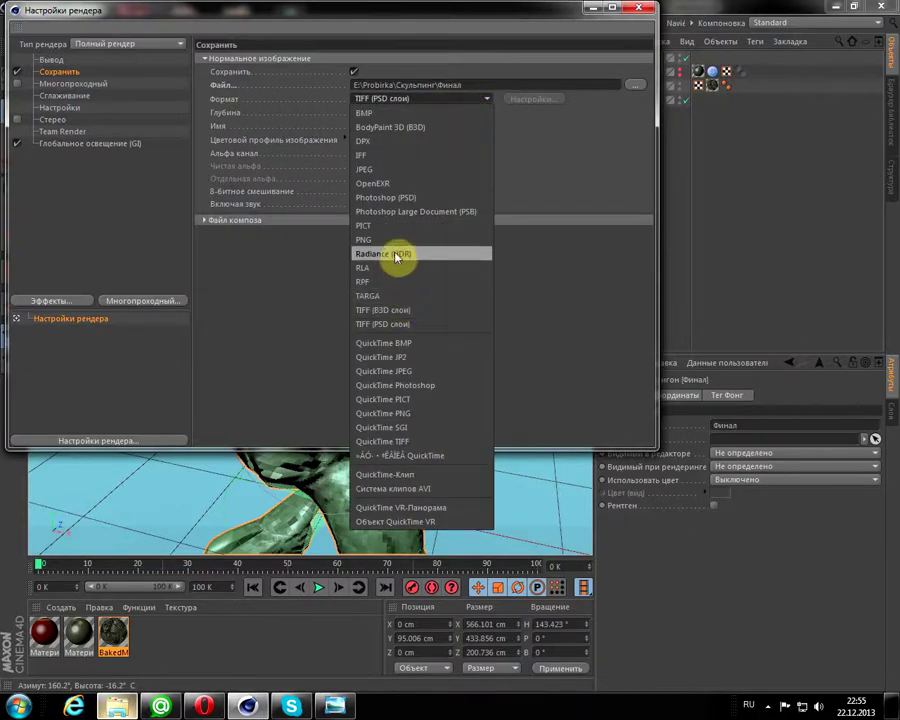
left_click(385, 169)
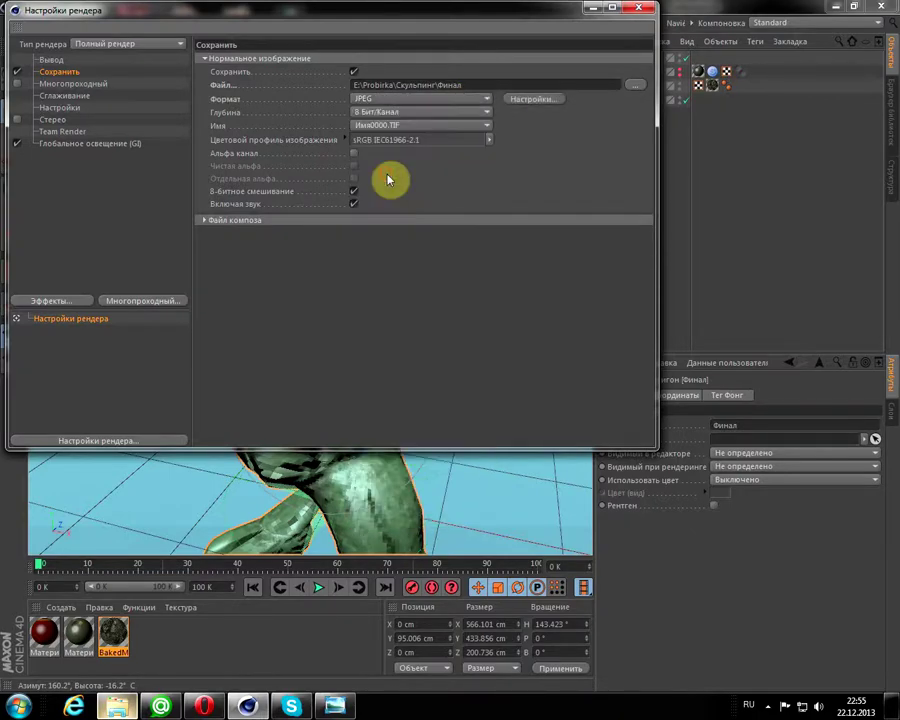
Switch off the Default Light option in the render Options
left_click(64, 104)
left_click(64, 96)
left_click(62, 107)
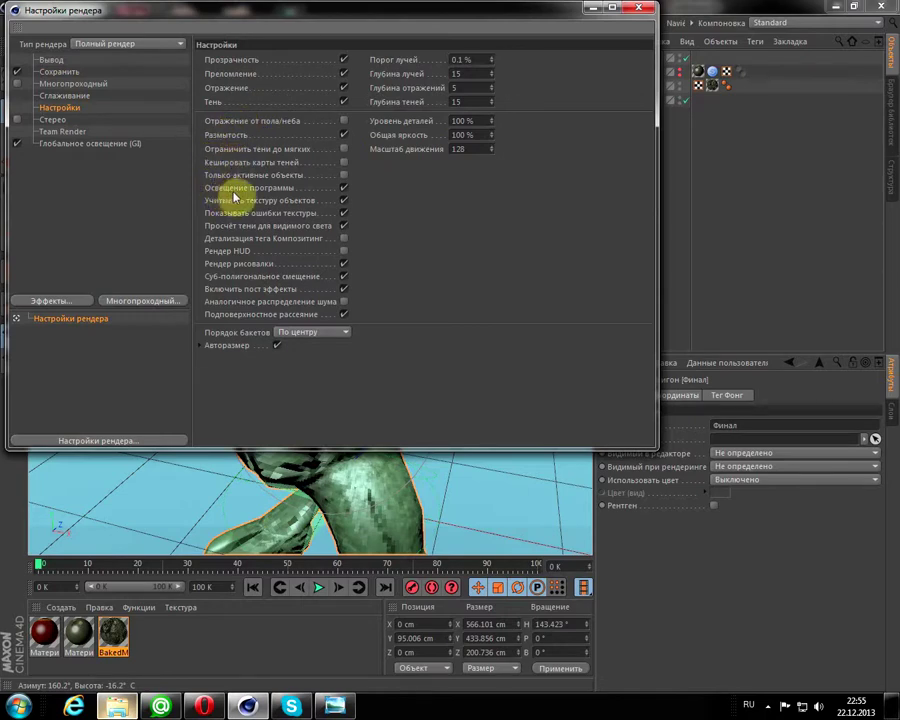
left_click(344, 189)
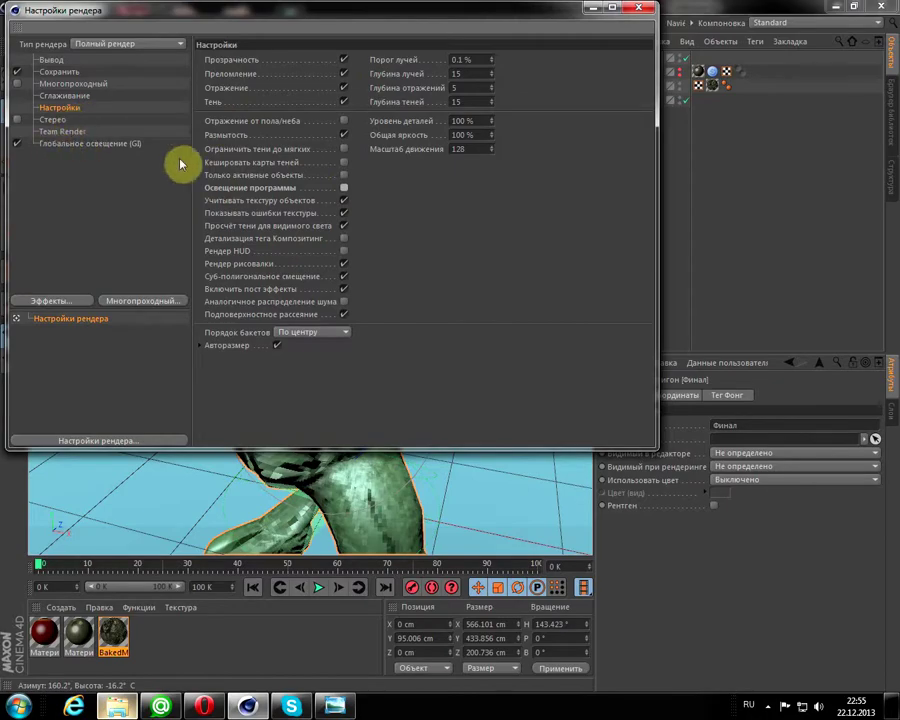
Render the orbited crocodile view to an 800×600 Финал.jpg in the Picture Viewer, then return to the scene
left_click(594, 9)
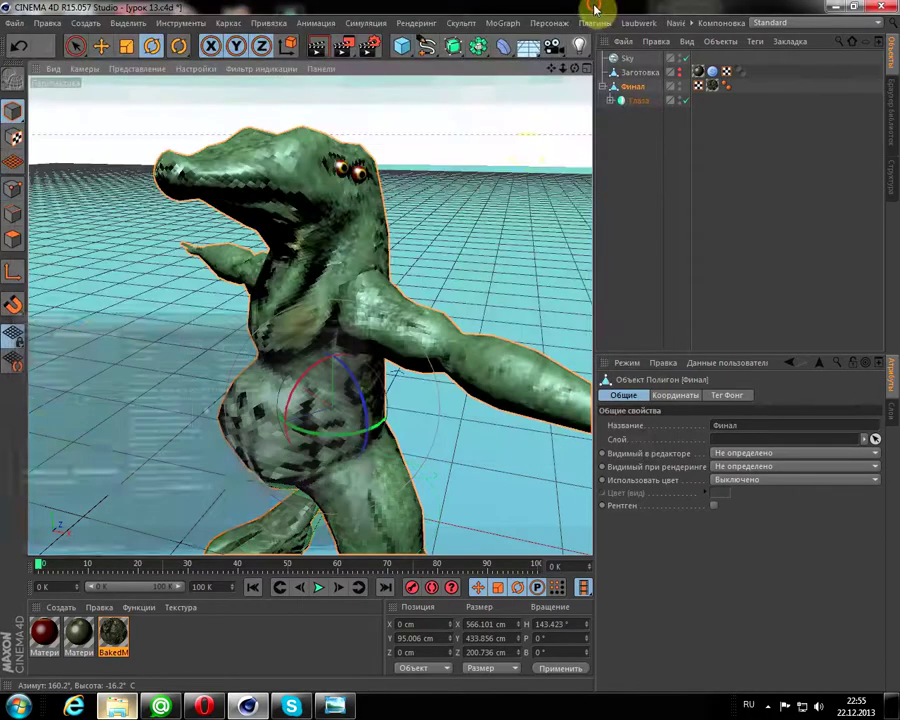
mouse_move(577, 72)
left_mouse_down()
mouse_move(612, 73)
mouse_move(587, 80)
mouse_move(572, 112)
mouse_move(502, 165)
mouse_move(478, 165)
left_mouse_up()
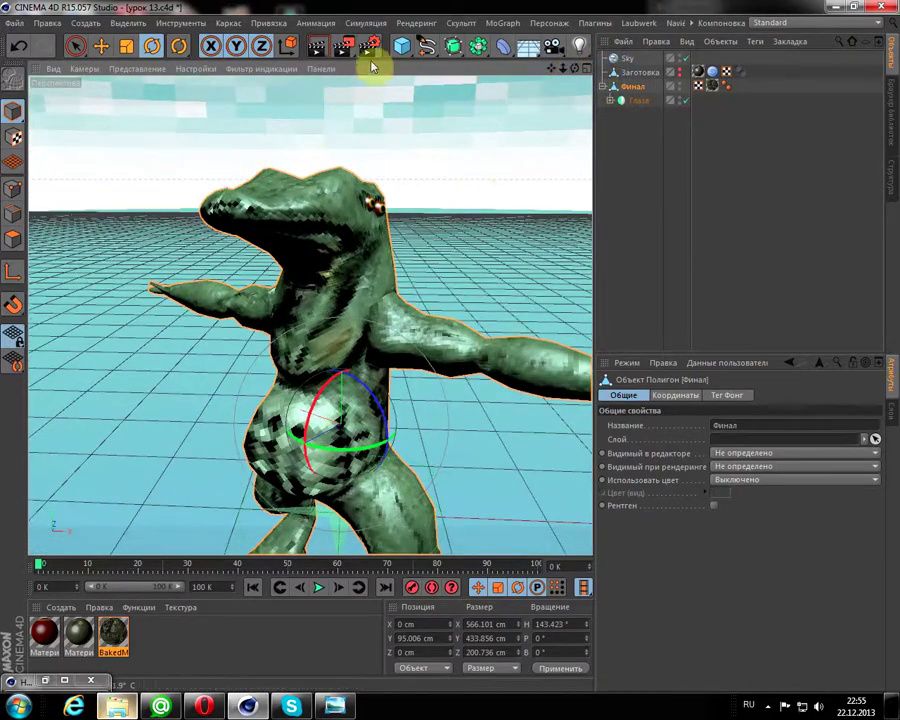
left_click(346, 47)
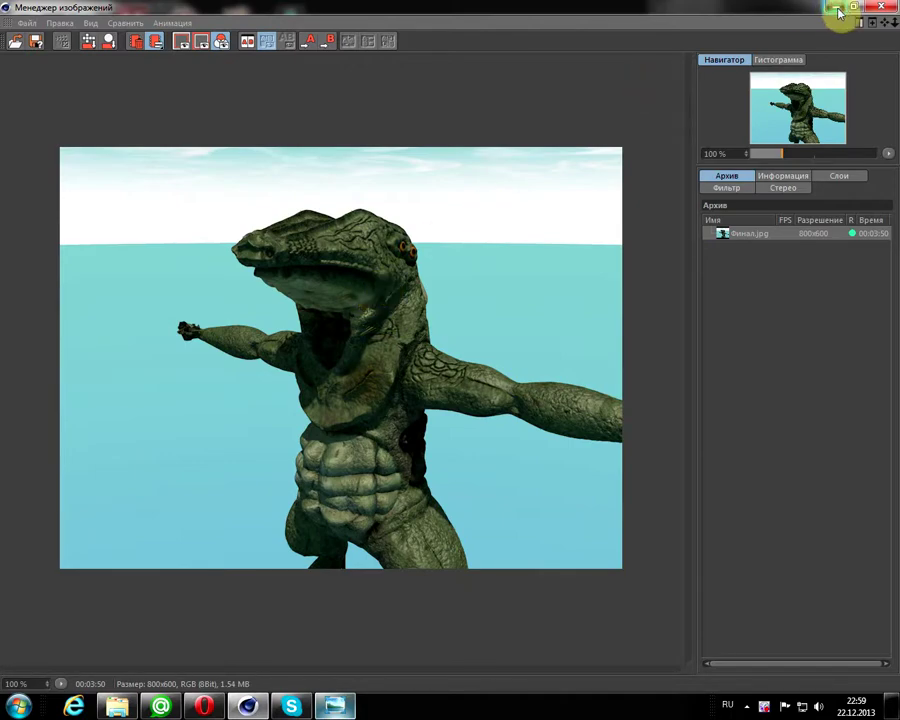
left_click(756, 10)
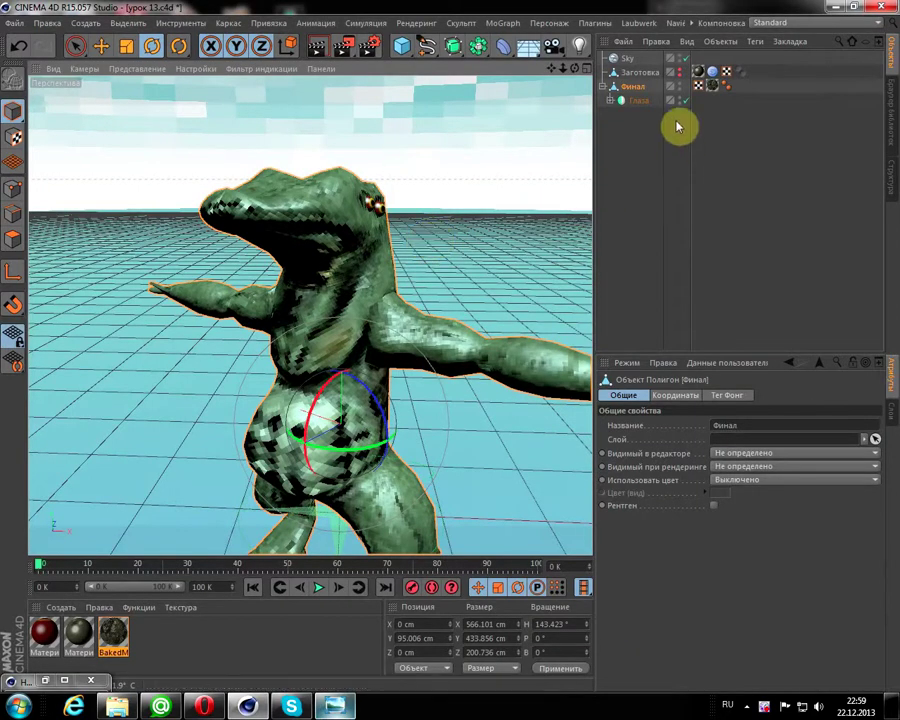
left_click(614, 75)
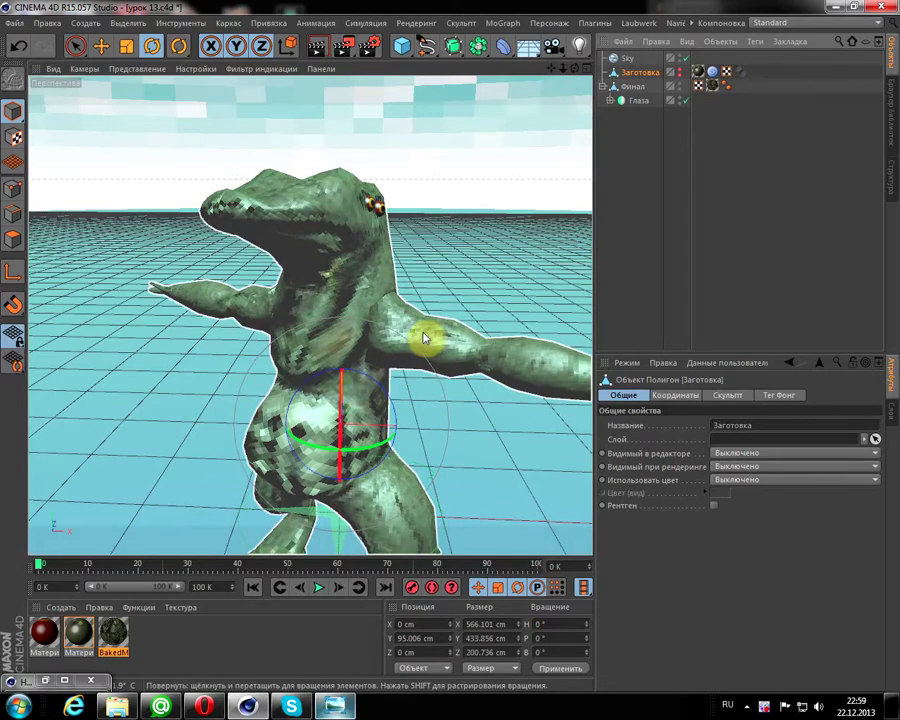
left_click(630, 86)
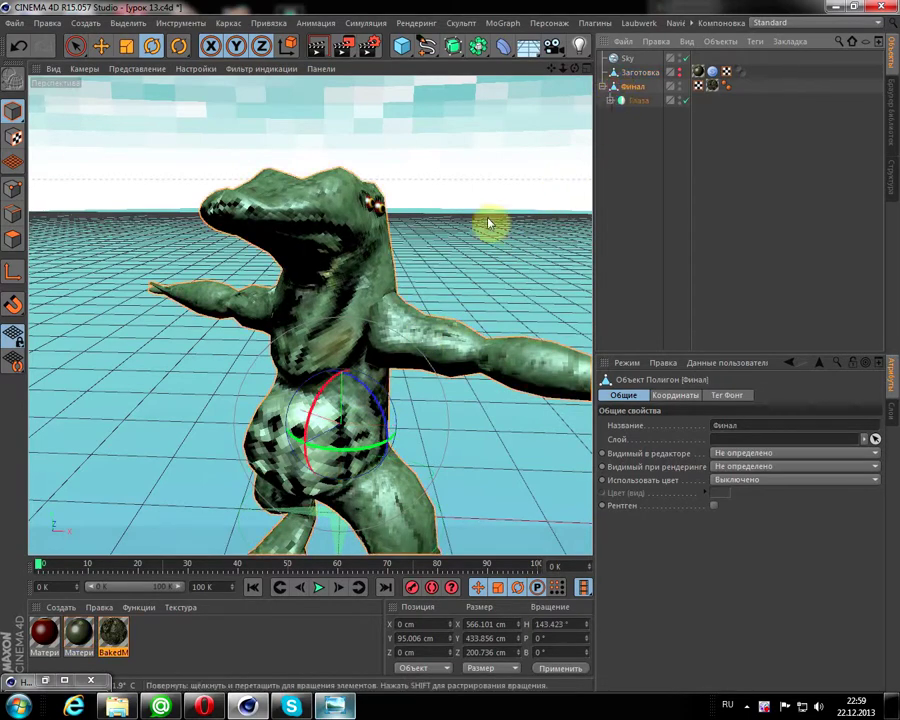